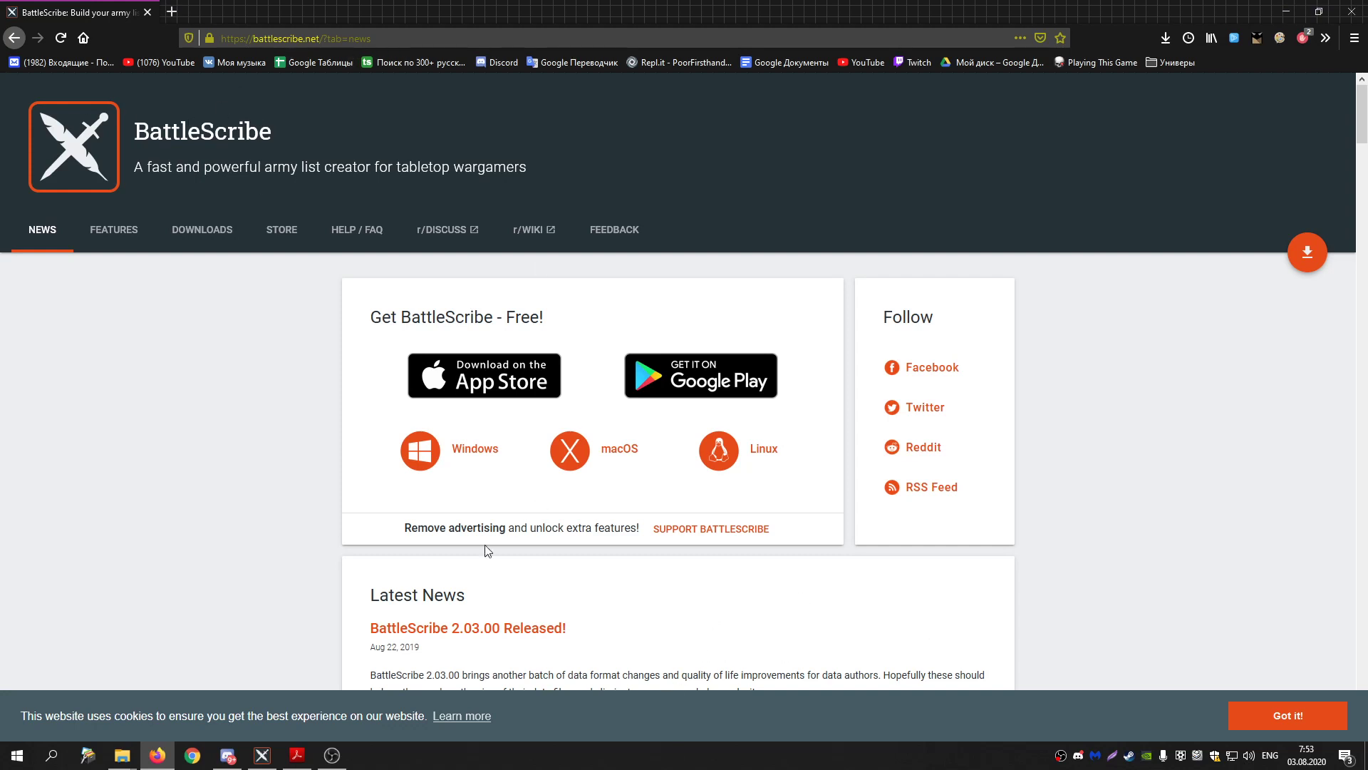
- Switch to the Warhammer 40,000 Core Book PDF and review the Battle-forged Armies, Command Points, Factions and Detachments sections
click(297, 756)
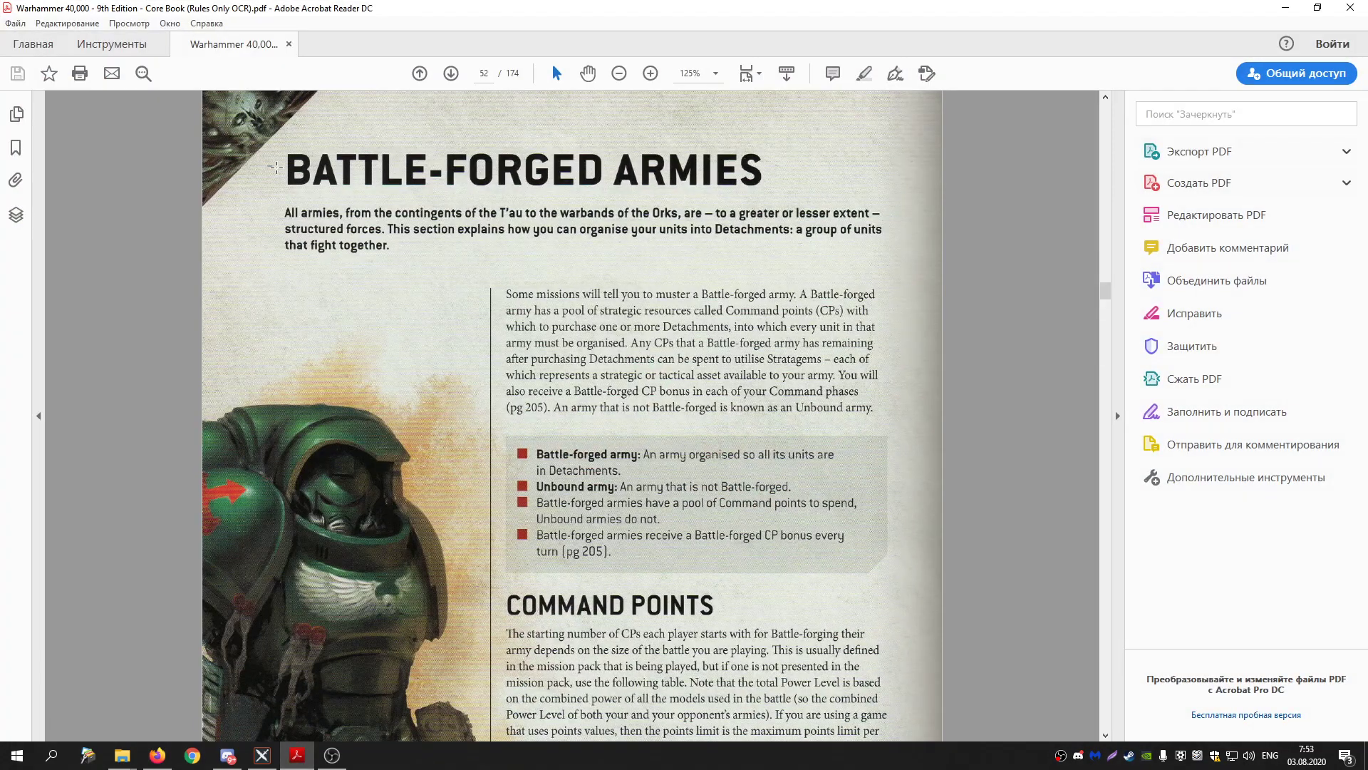
drag(340, 182, 762, 173)
click(811, 233)
scroll(811, 233, down, 5)
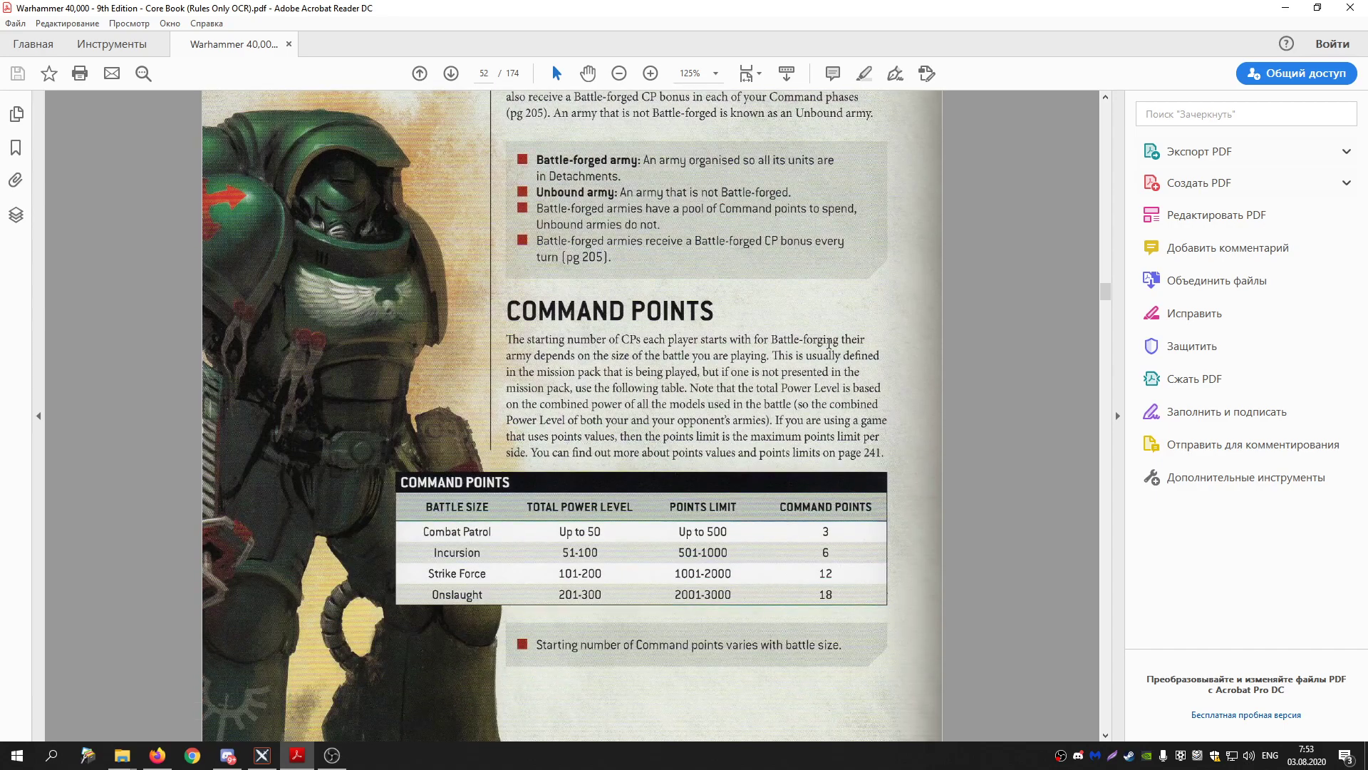
scroll(750, 354, down, 15)
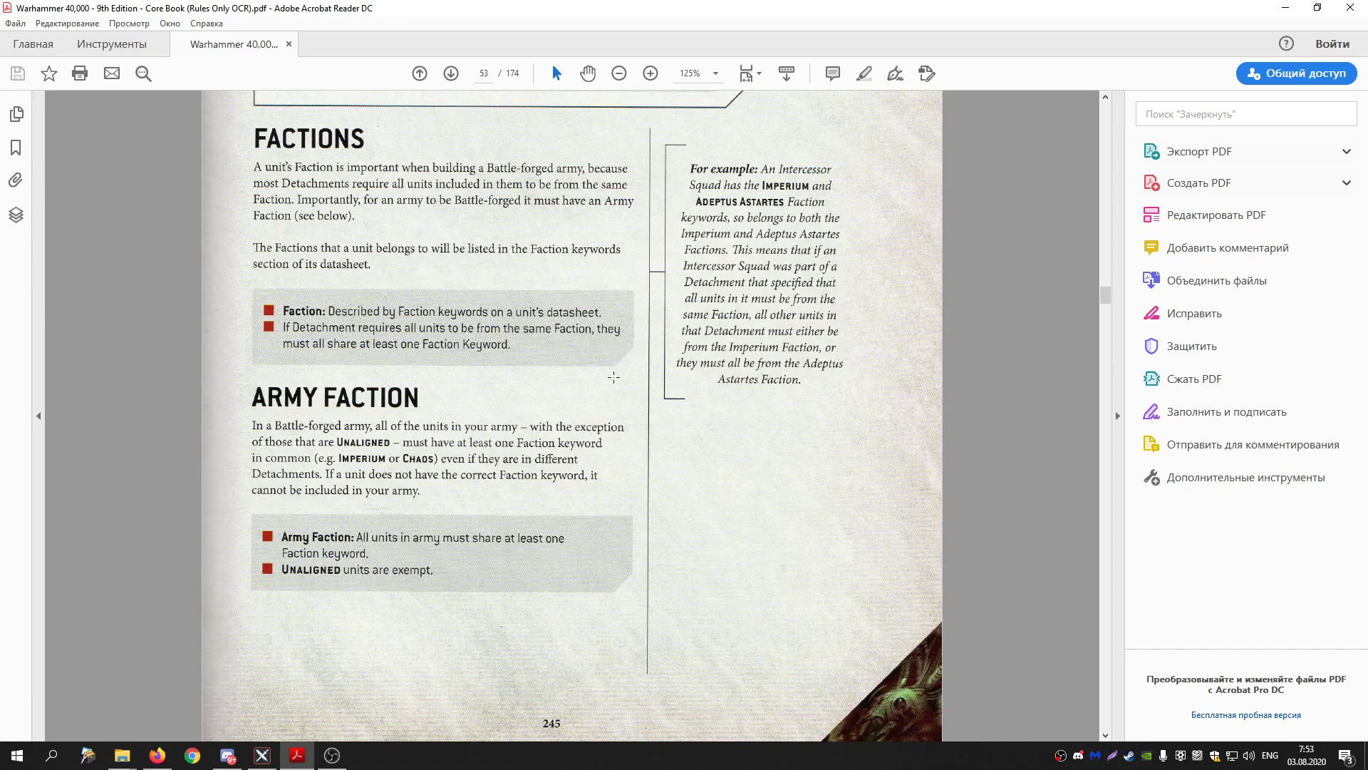
scroll(276, 332, up, 2)
scroll(637, 341, down, 10)
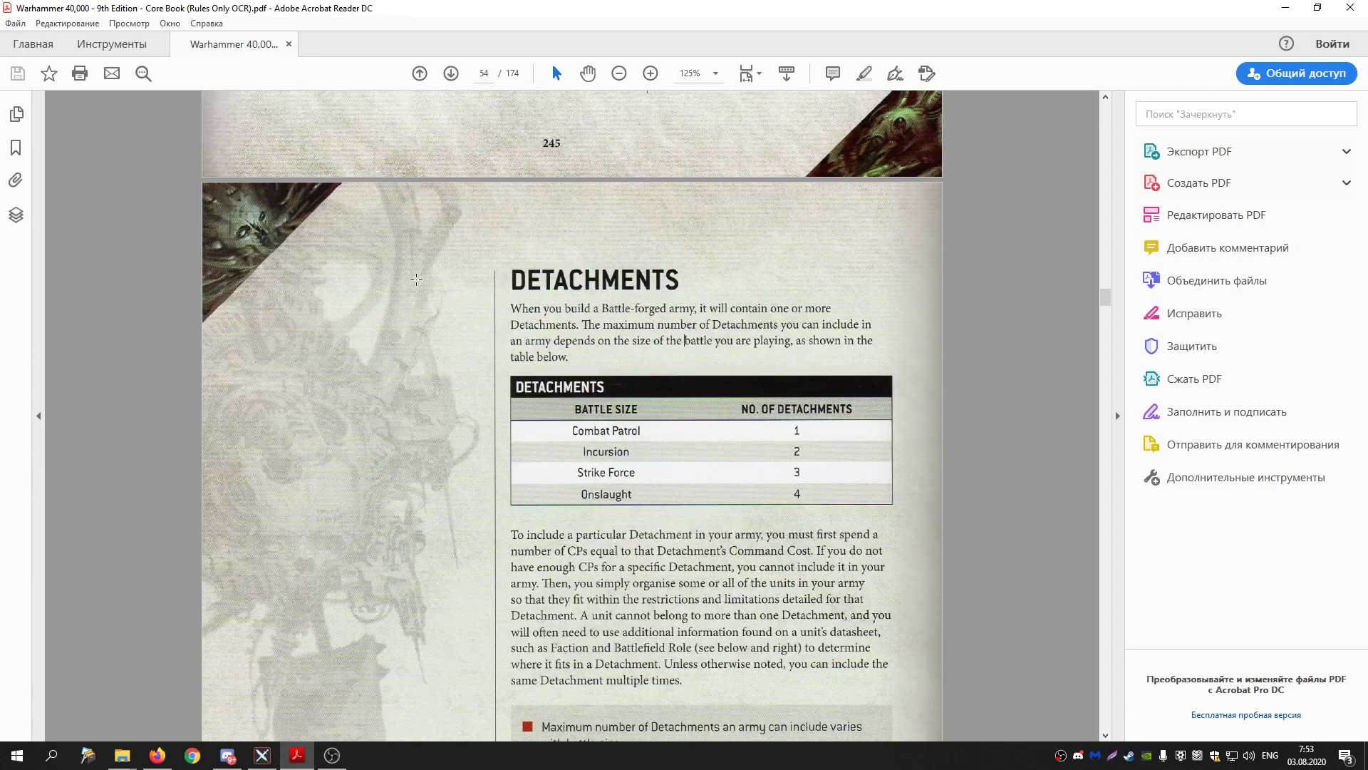
scroll(718, 367, down, 1)
- Examine the battlefield role symbols and the Patrol, Battalion and Brigade Detachment requirements in the rulebook
scroll(719, 368, down, 12)
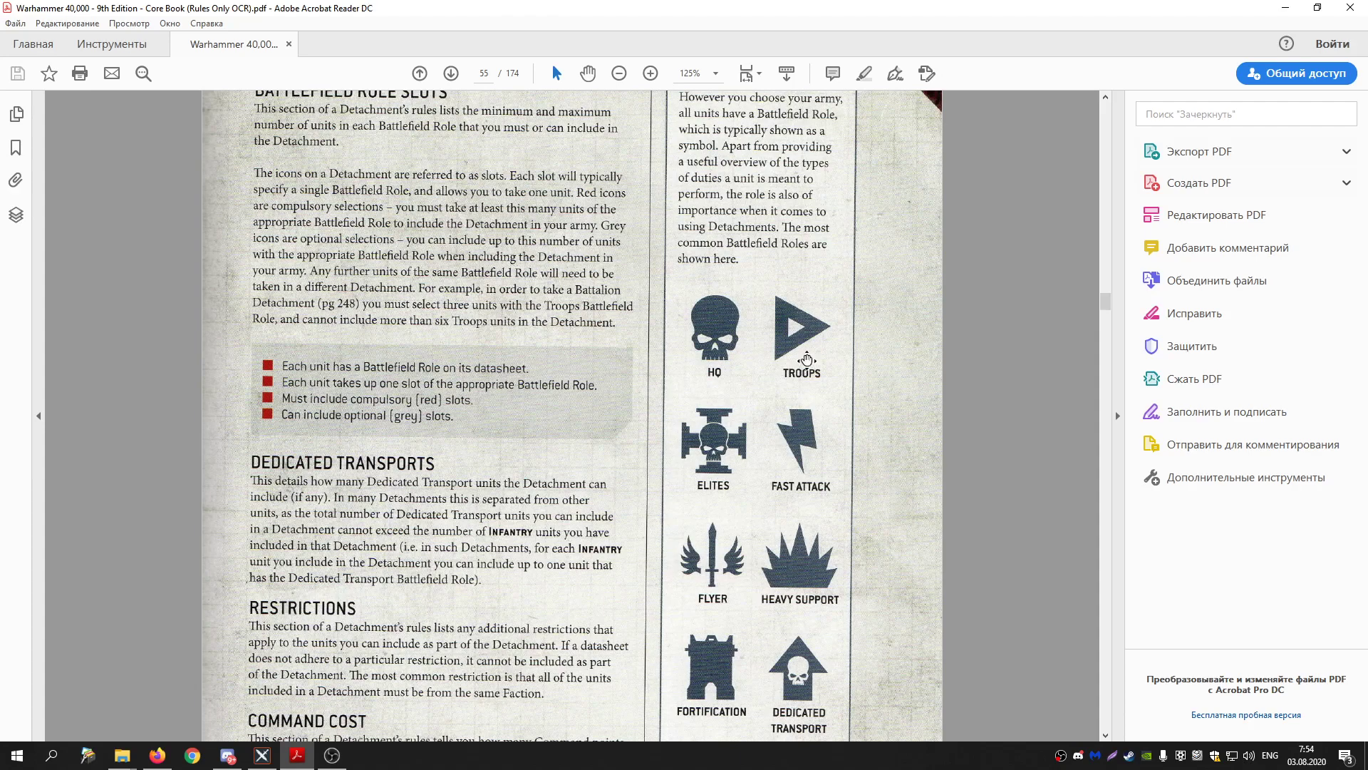
scroll(665, 398, down, 15)
scroll(313, 315, up, 6)
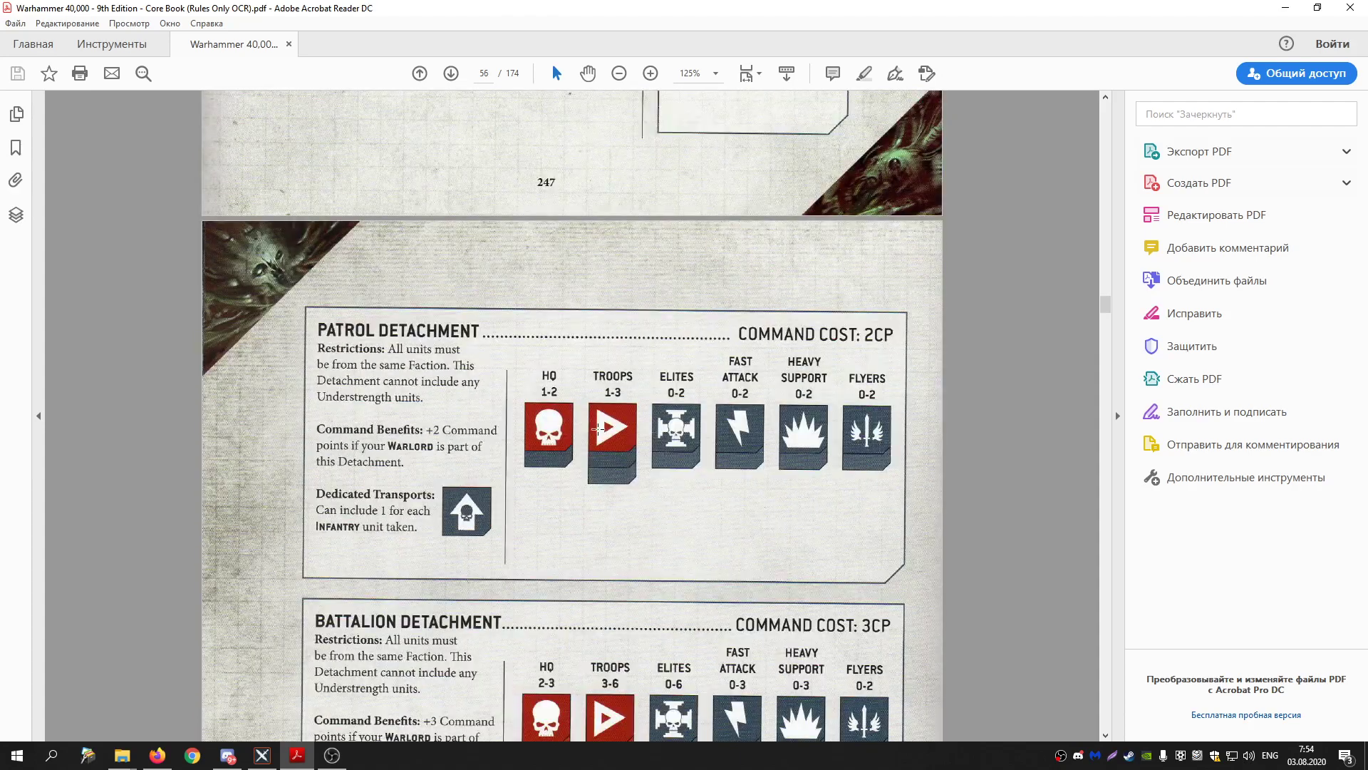
scroll(511, 466, down, 7)
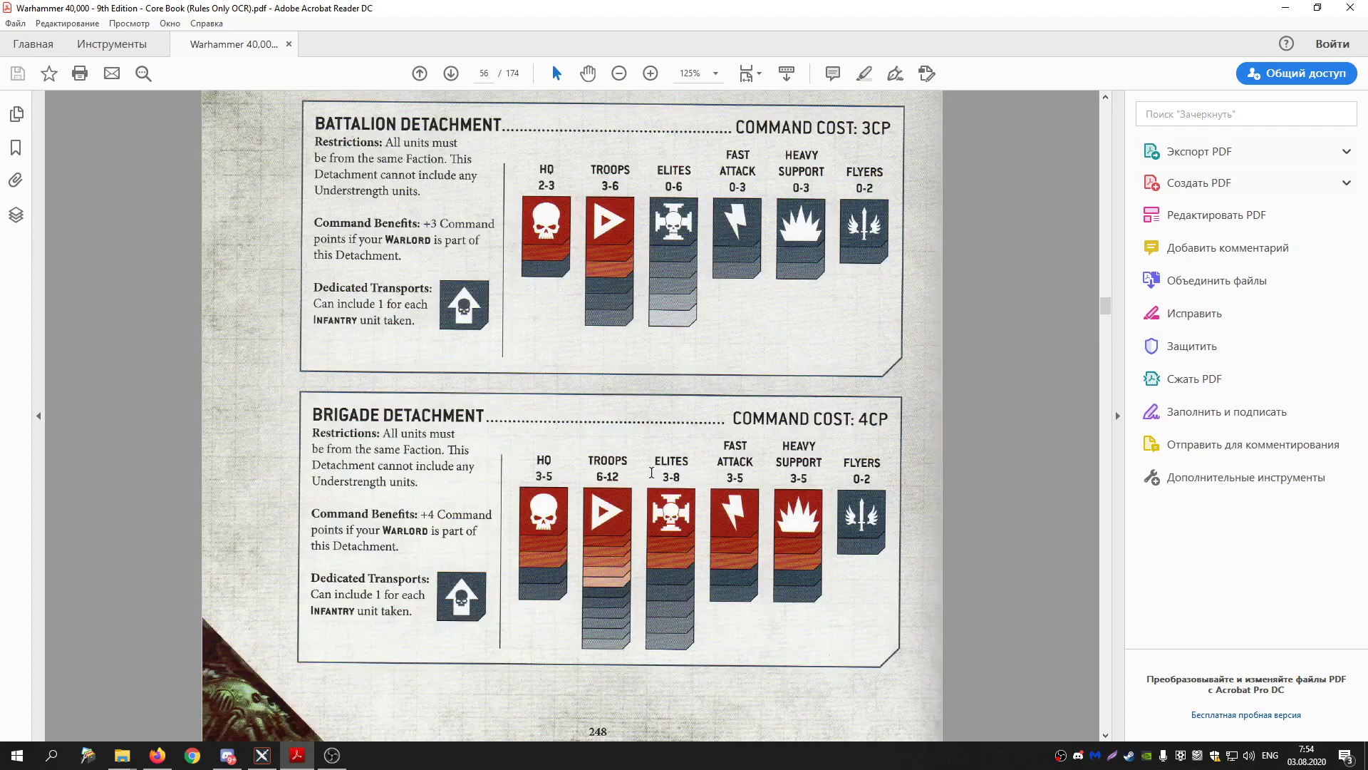
scroll(511, 466, up, 6)
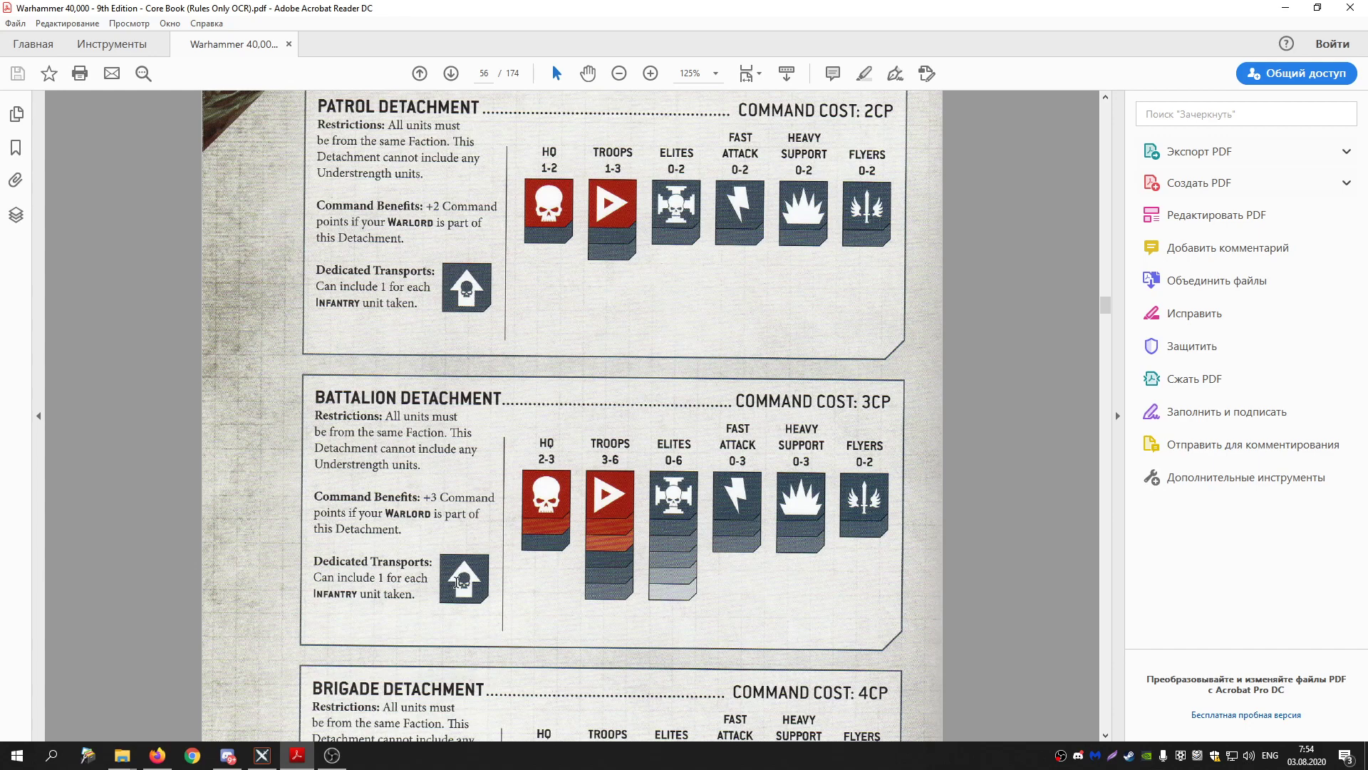
- Switch to the BattleScribe website in Firefox and review the mobile and PC/Mac versions on its downloads page
click(157, 756)
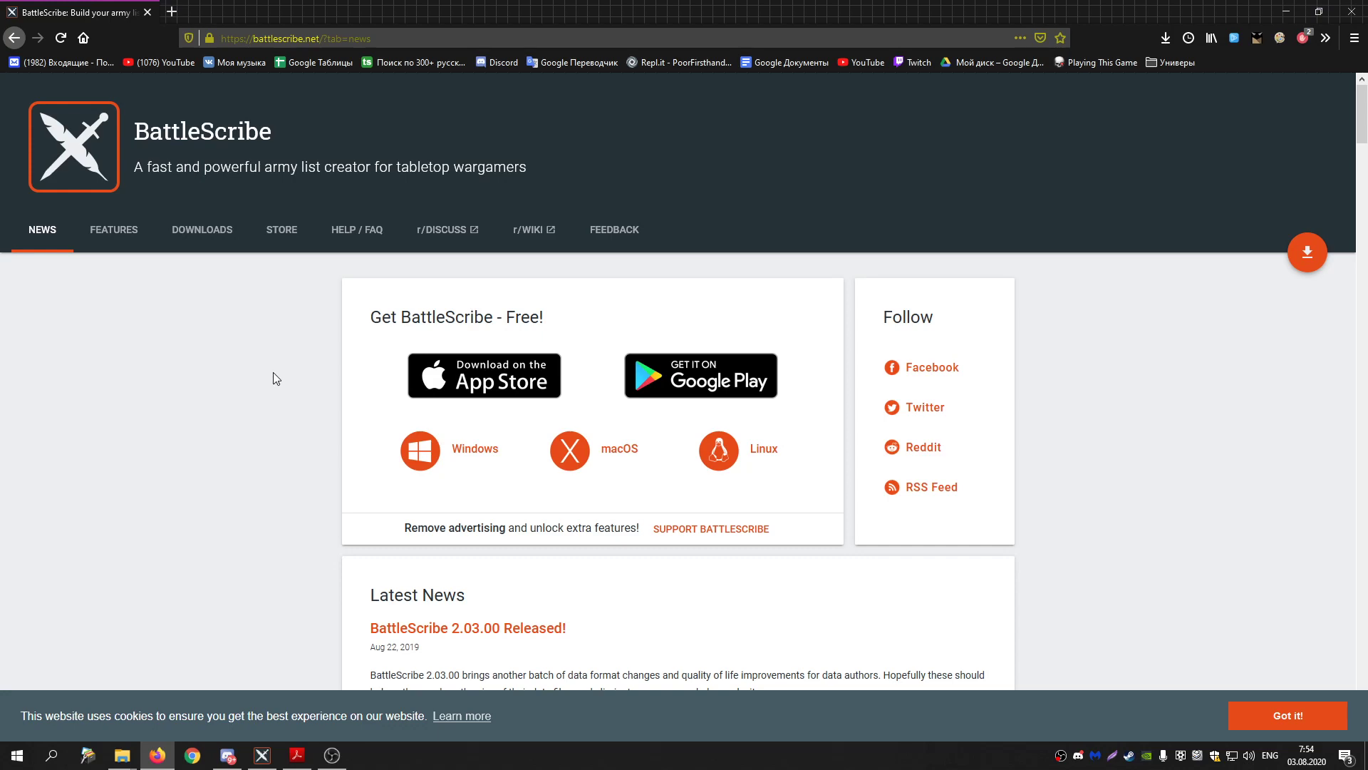
click(202, 243)
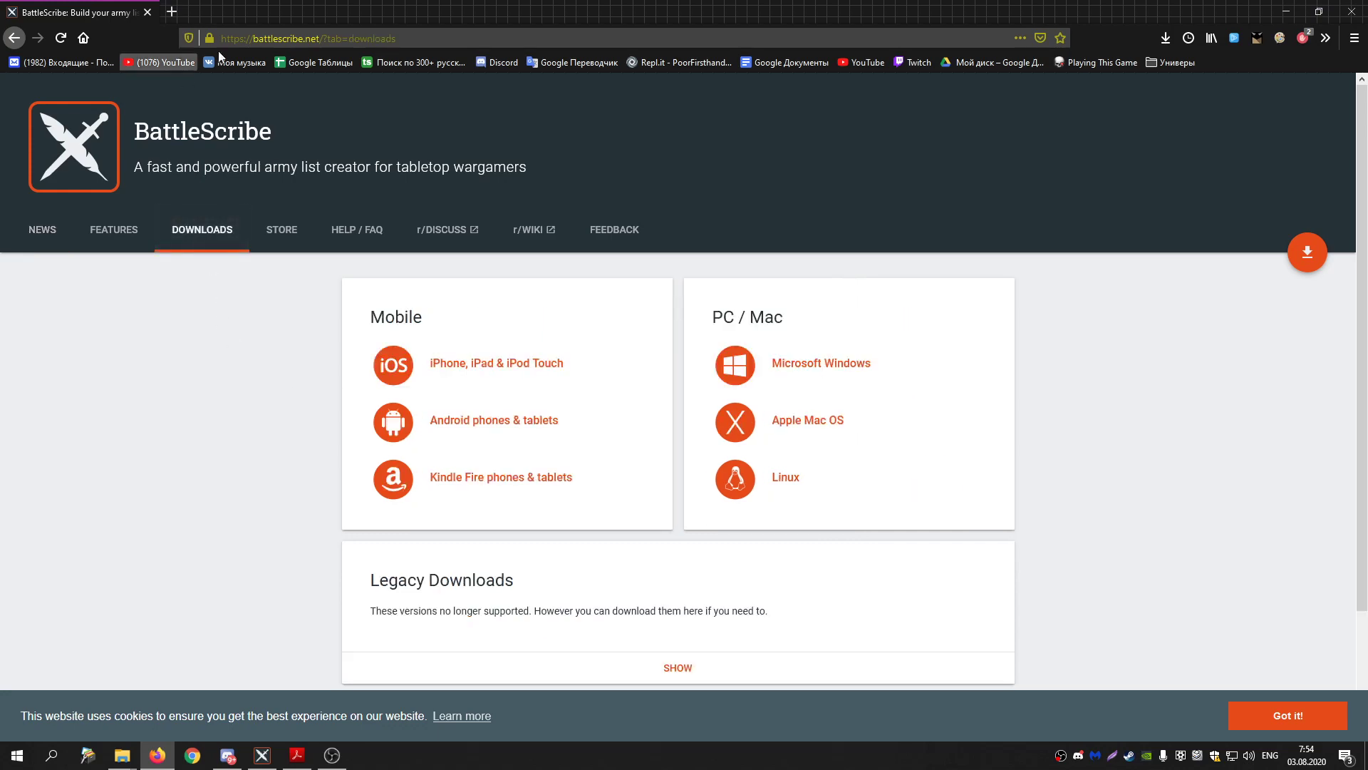
click(472, 39)
click(233, 336)
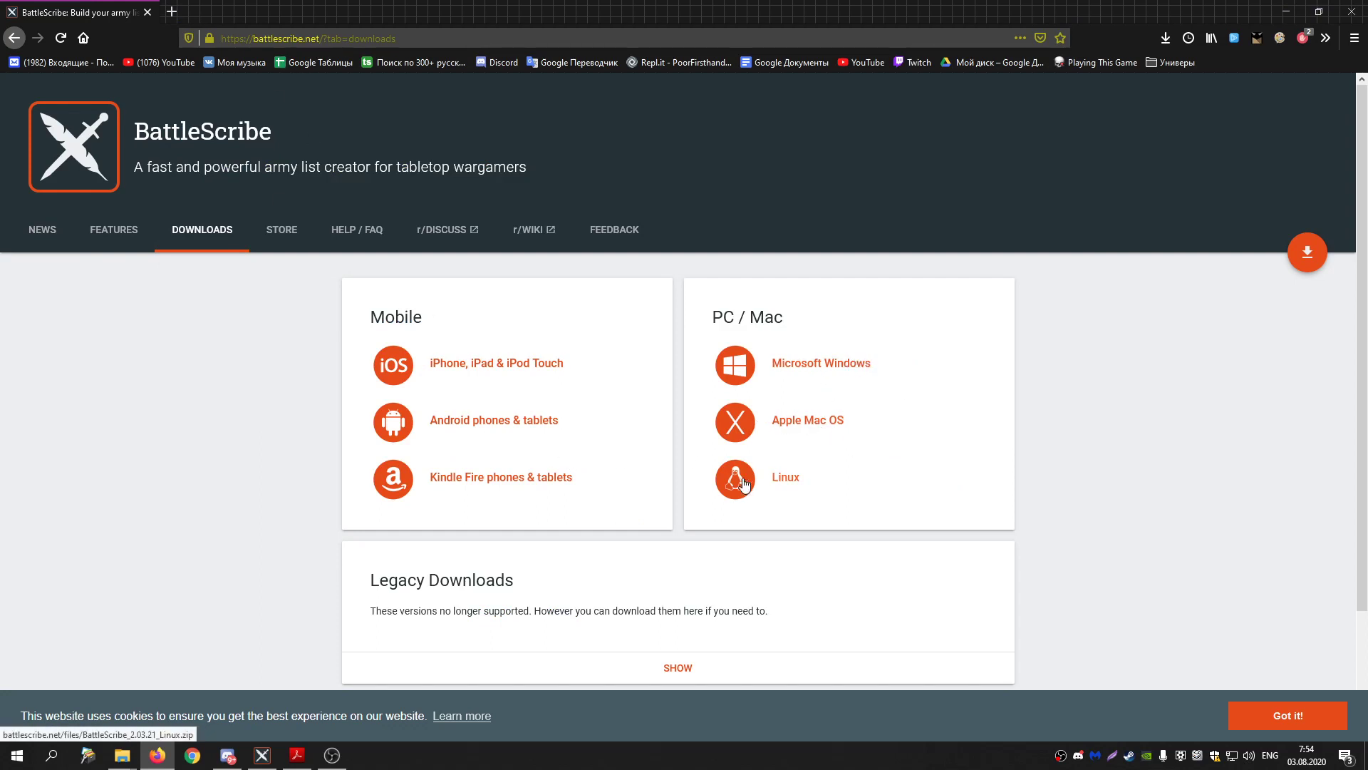
scroll(400, 497, down, 2)
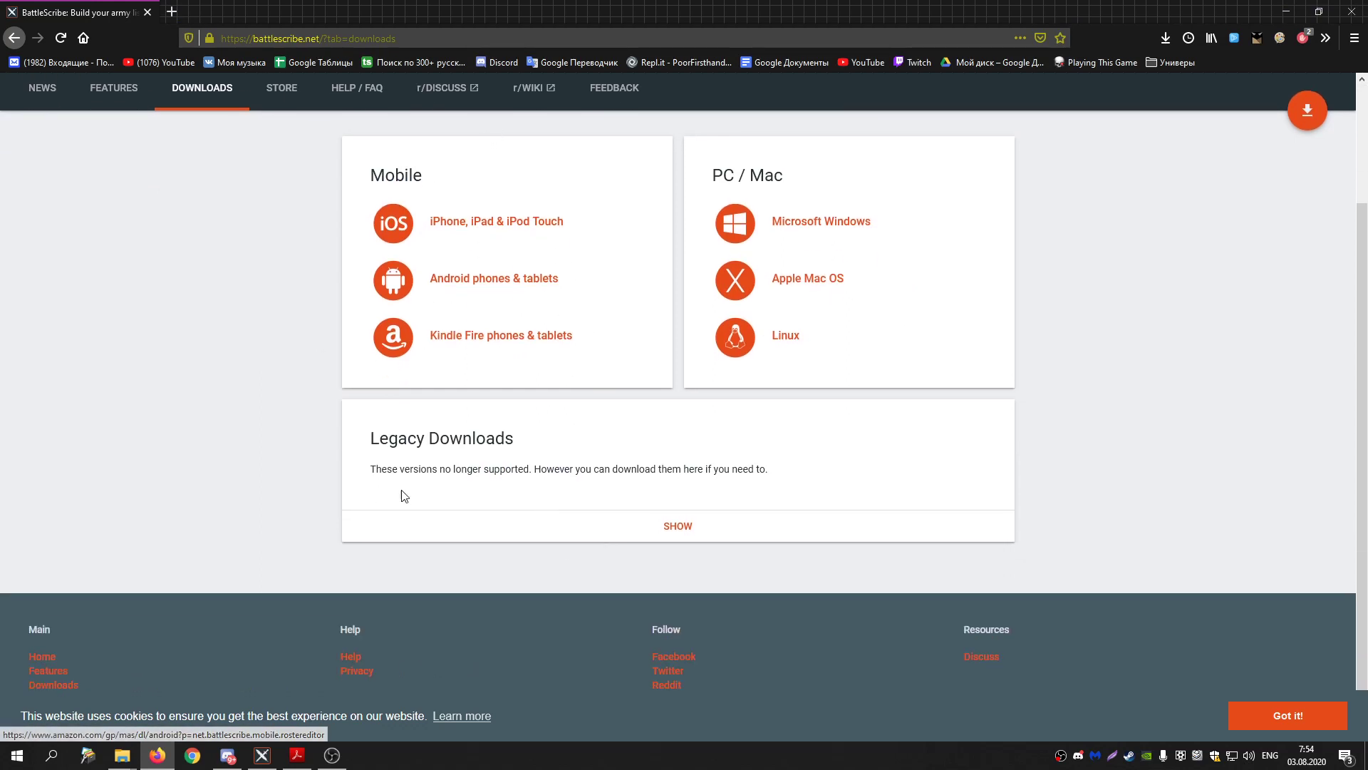
scroll(385, 436, up, 2)
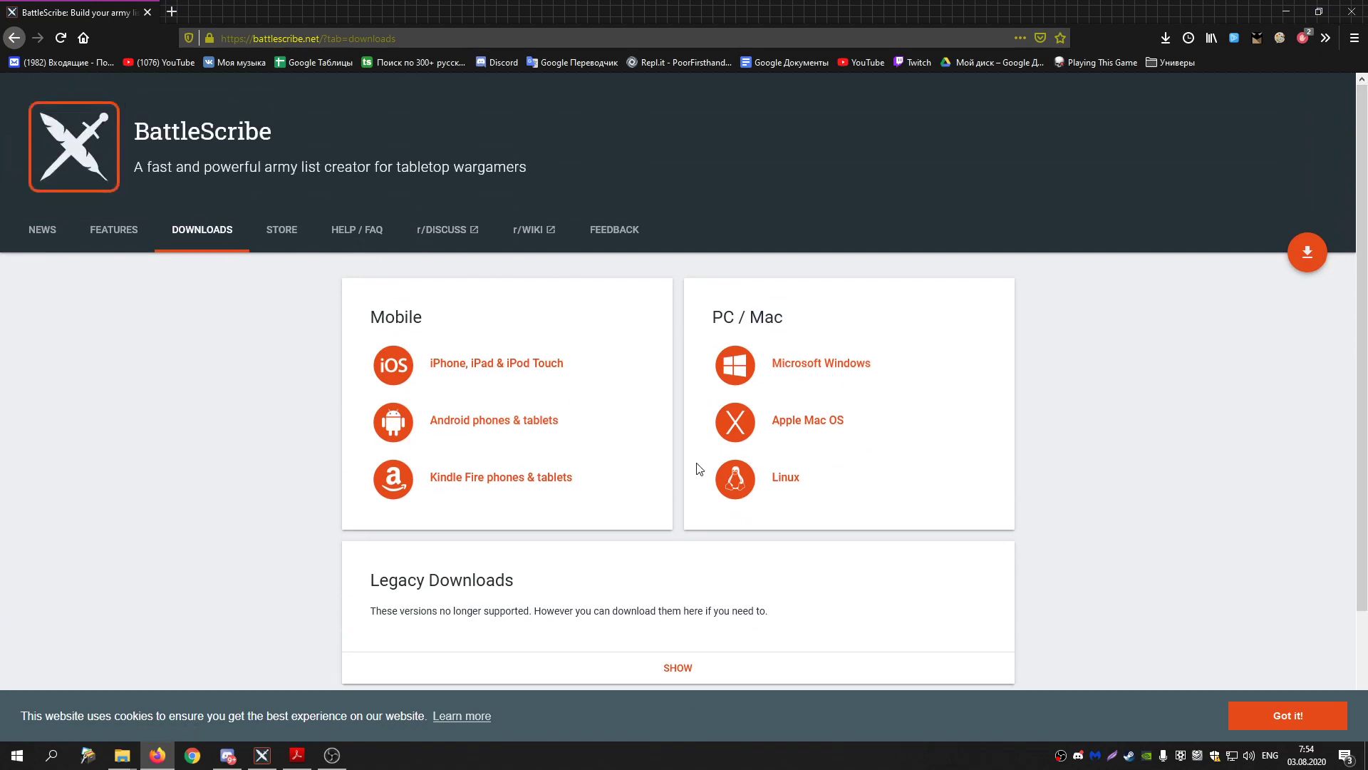
- In the BattleScribe Roster Editor, check the Warhammer 40,000 v9.0.7 selection among the available game data, then close the data manager
click(262, 755)
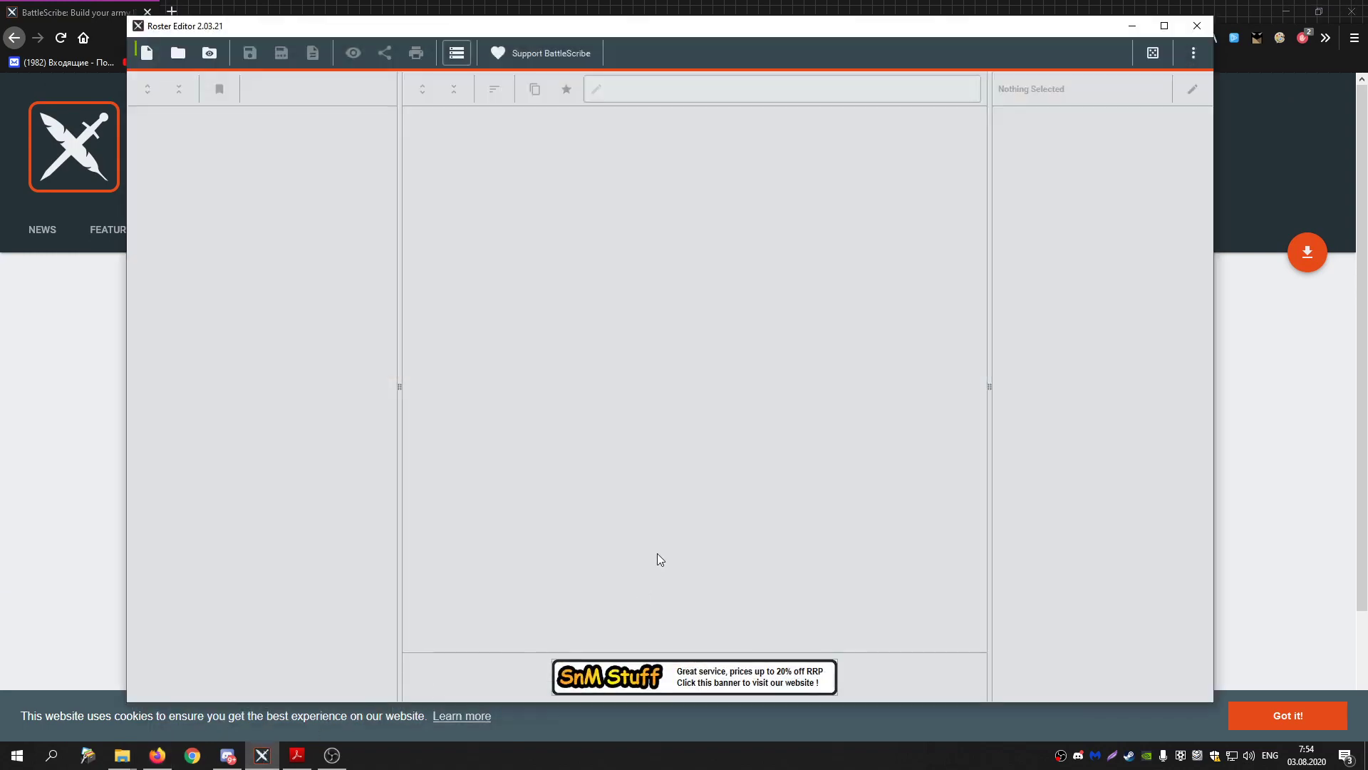
mouse_move(682, 30)
mouse_down()
mouse_move(589, 41)
mouse_move(717, 58)
mouse_move(702, 38)
mouse_up()
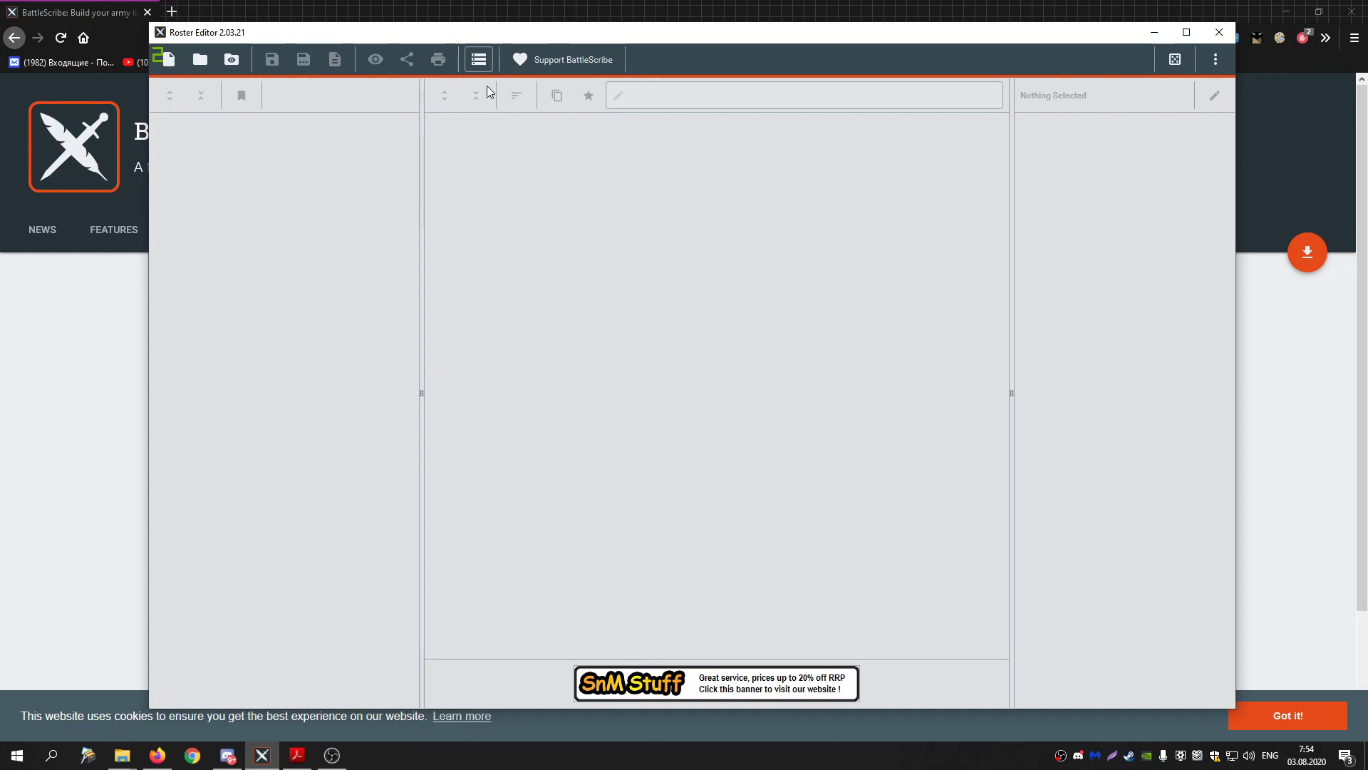
click(478, 61)
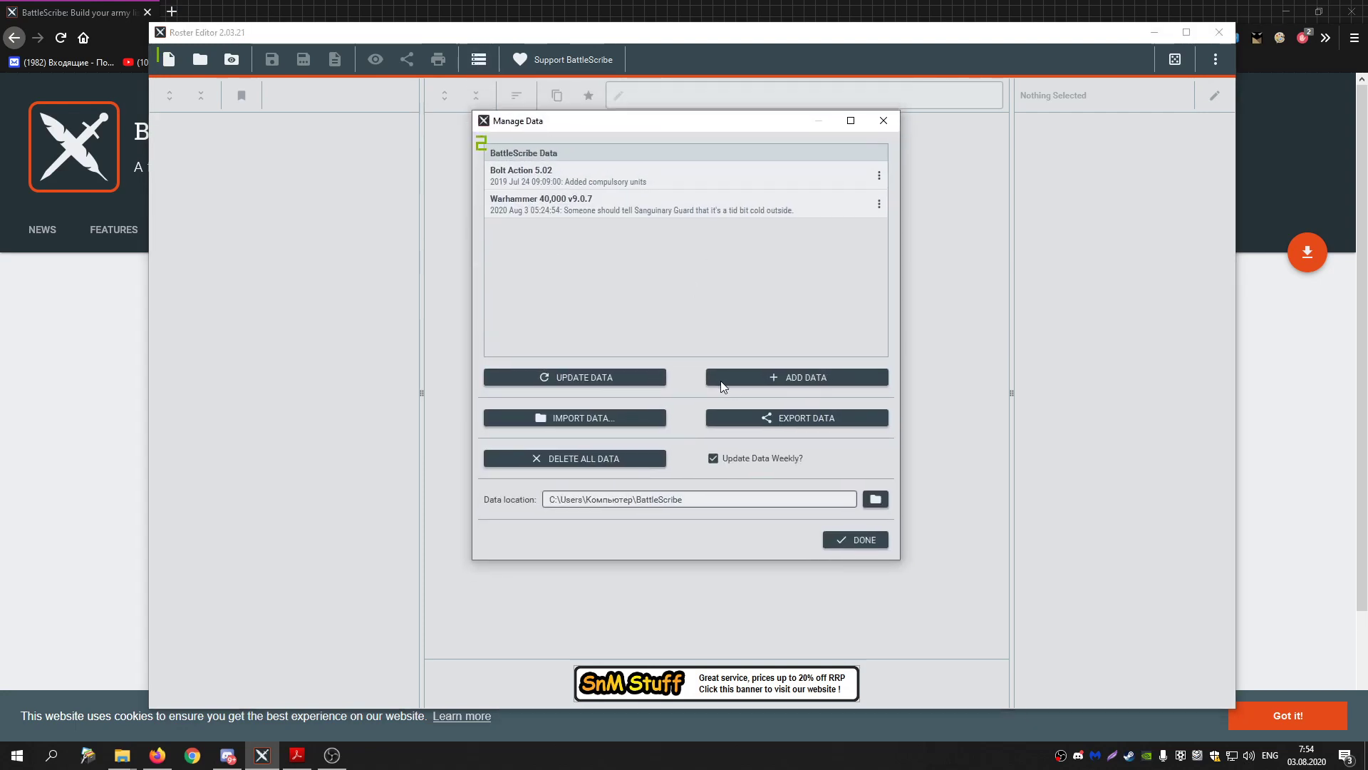
click(739, 378)
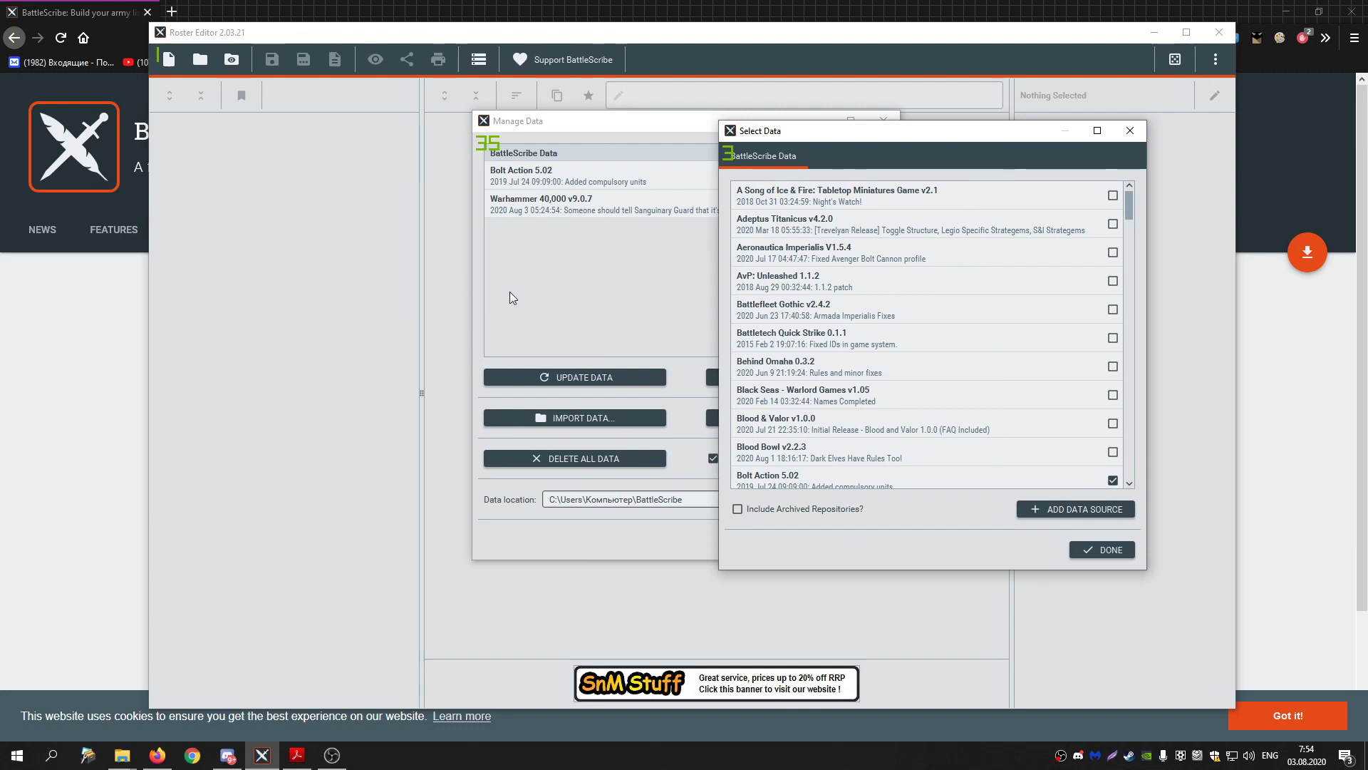
drag(1127, 211, 1123, 399)
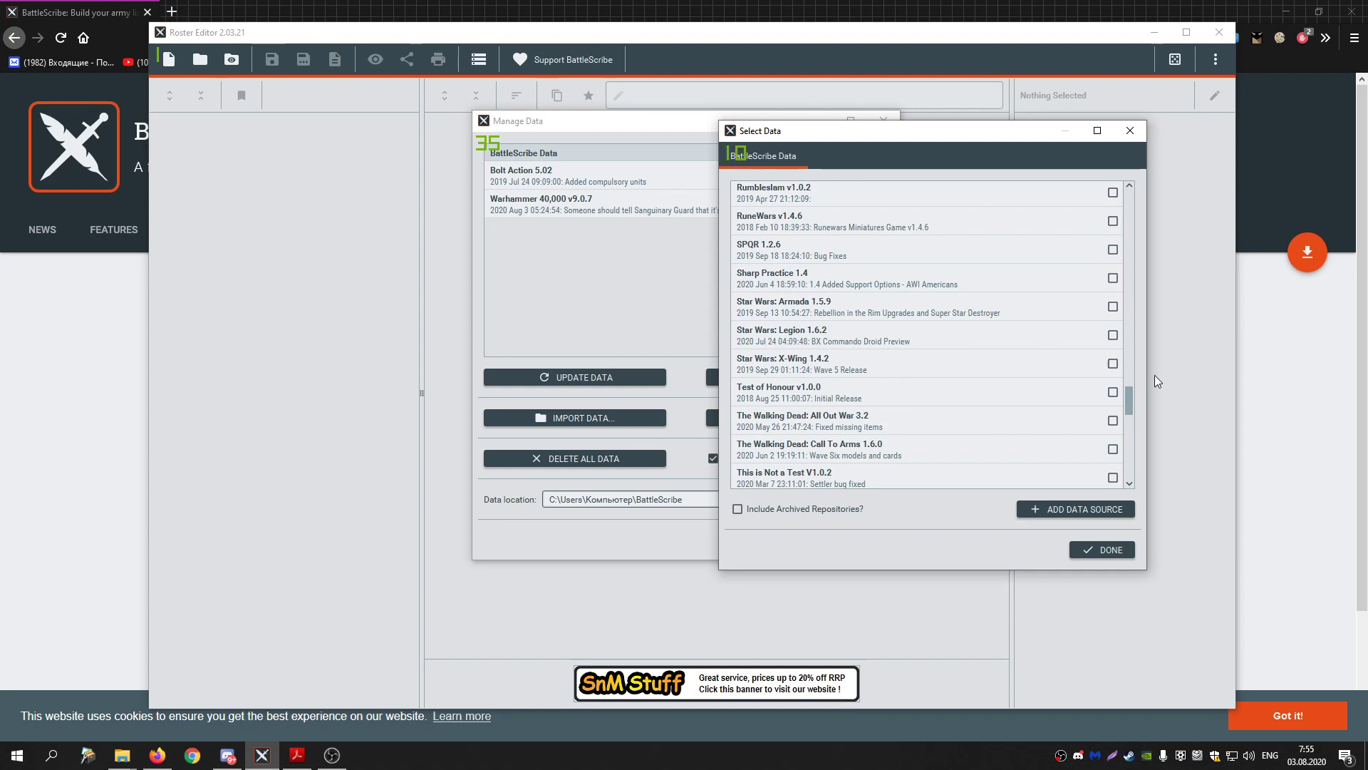
drag(1129, 396, 1126, 422)
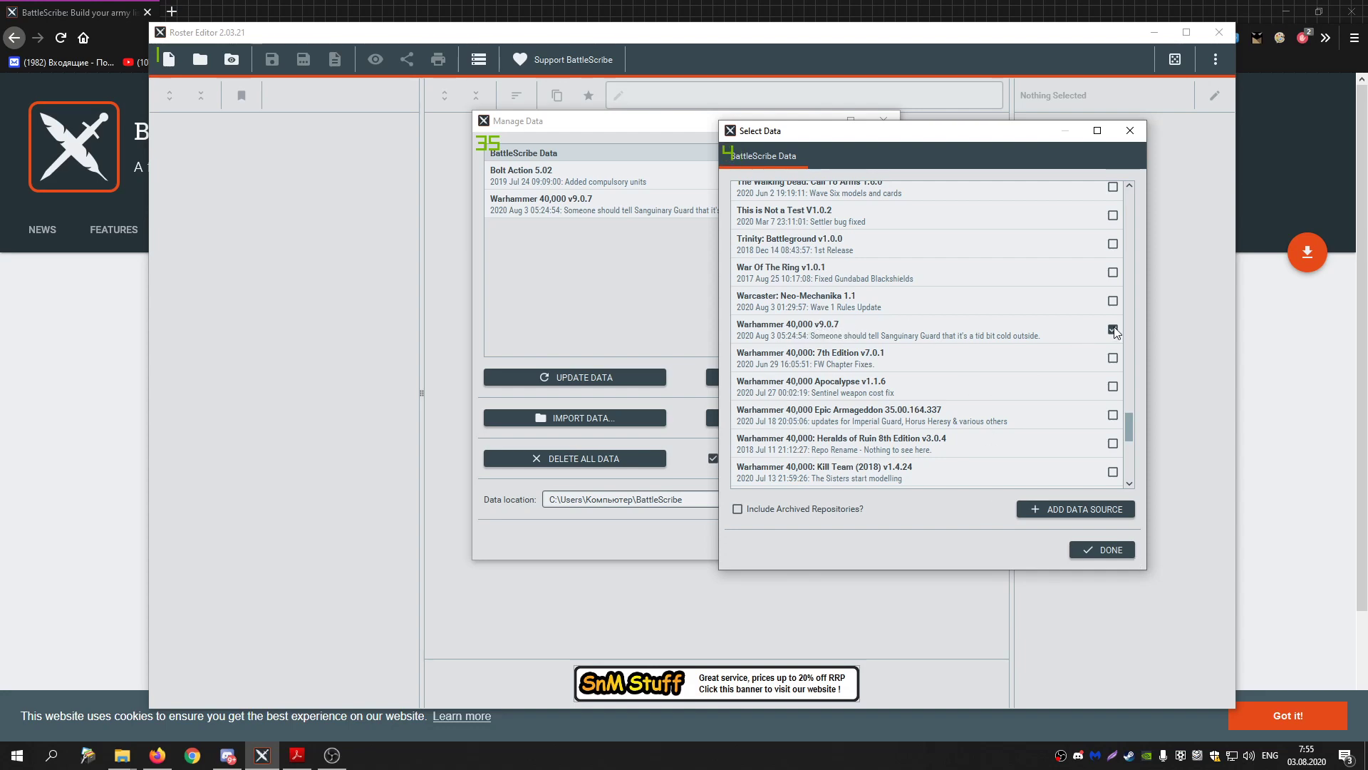
click(1099, 550)
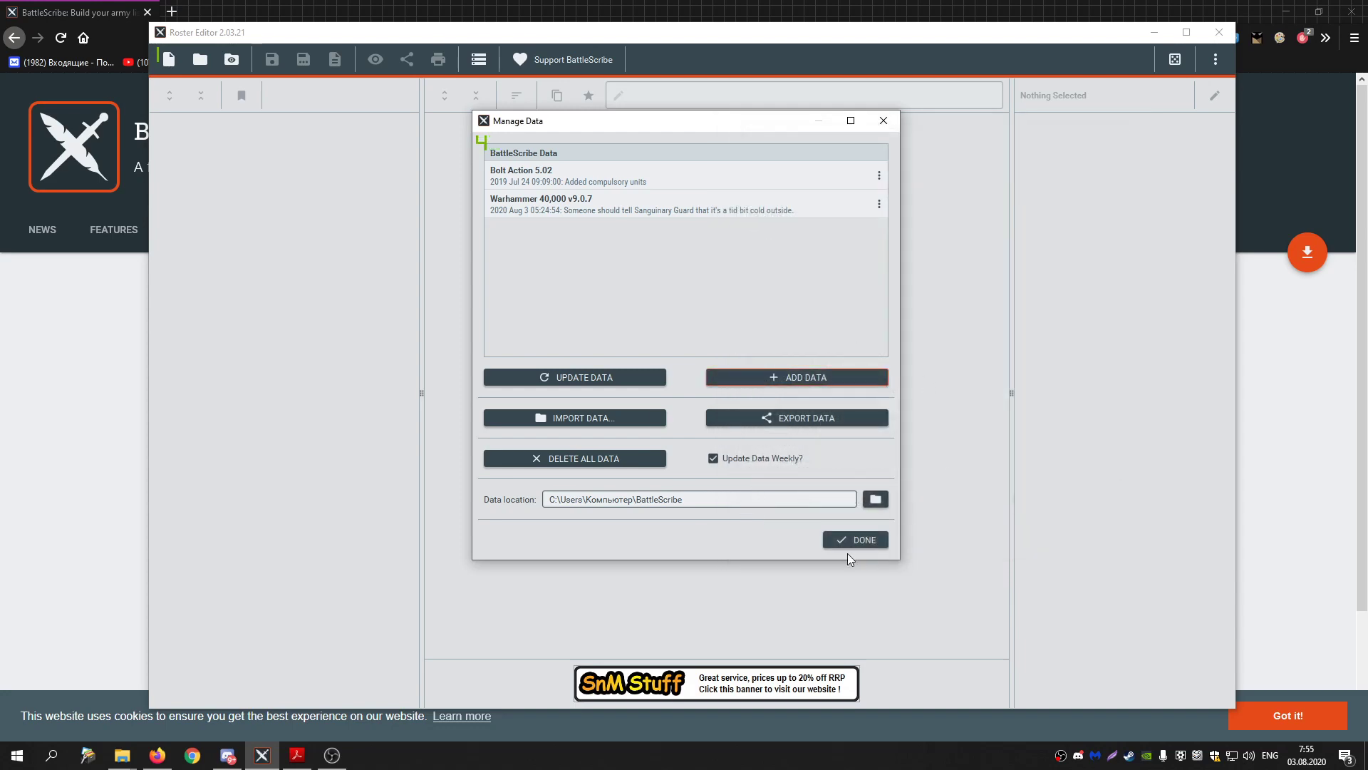
click(850, 544)
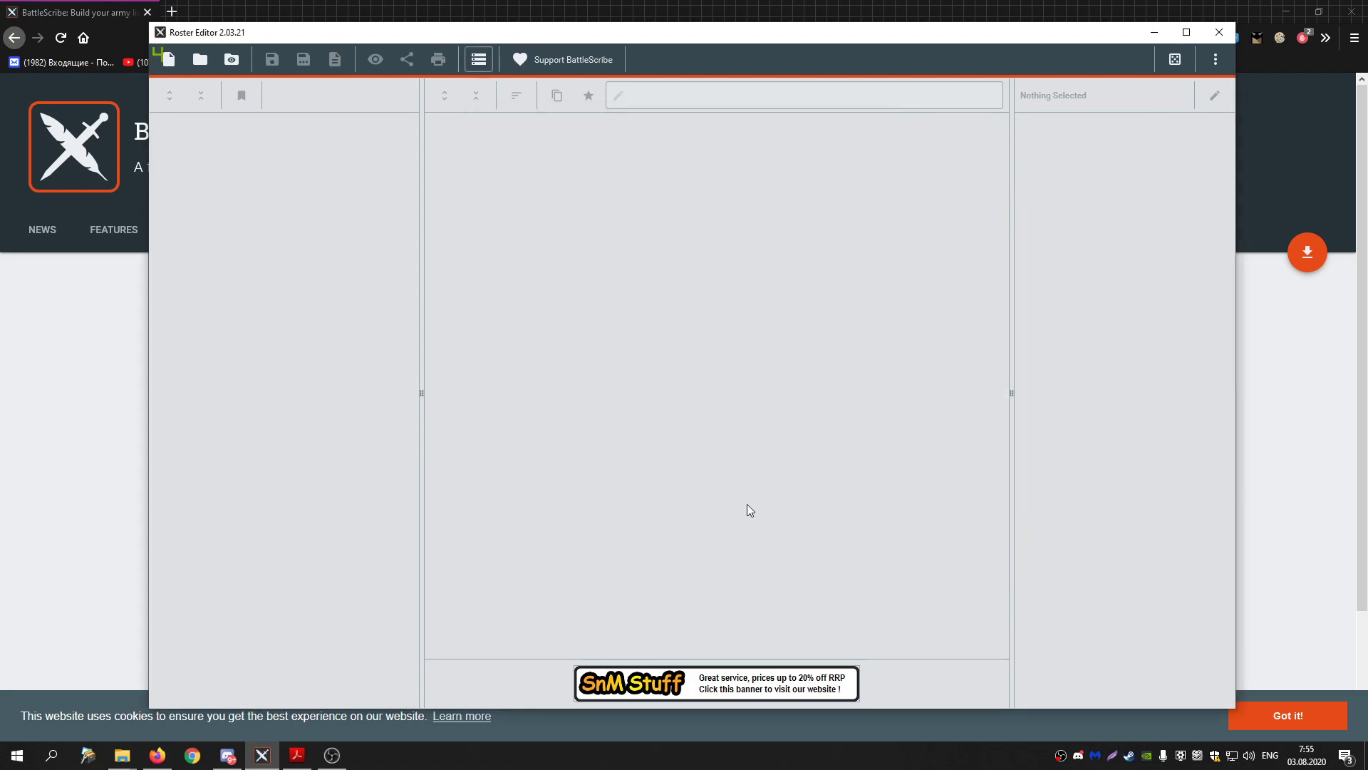
- Start a new Warhammer 40,000 9th Edition roster and name it "Necrons!!"
click(175, 62)
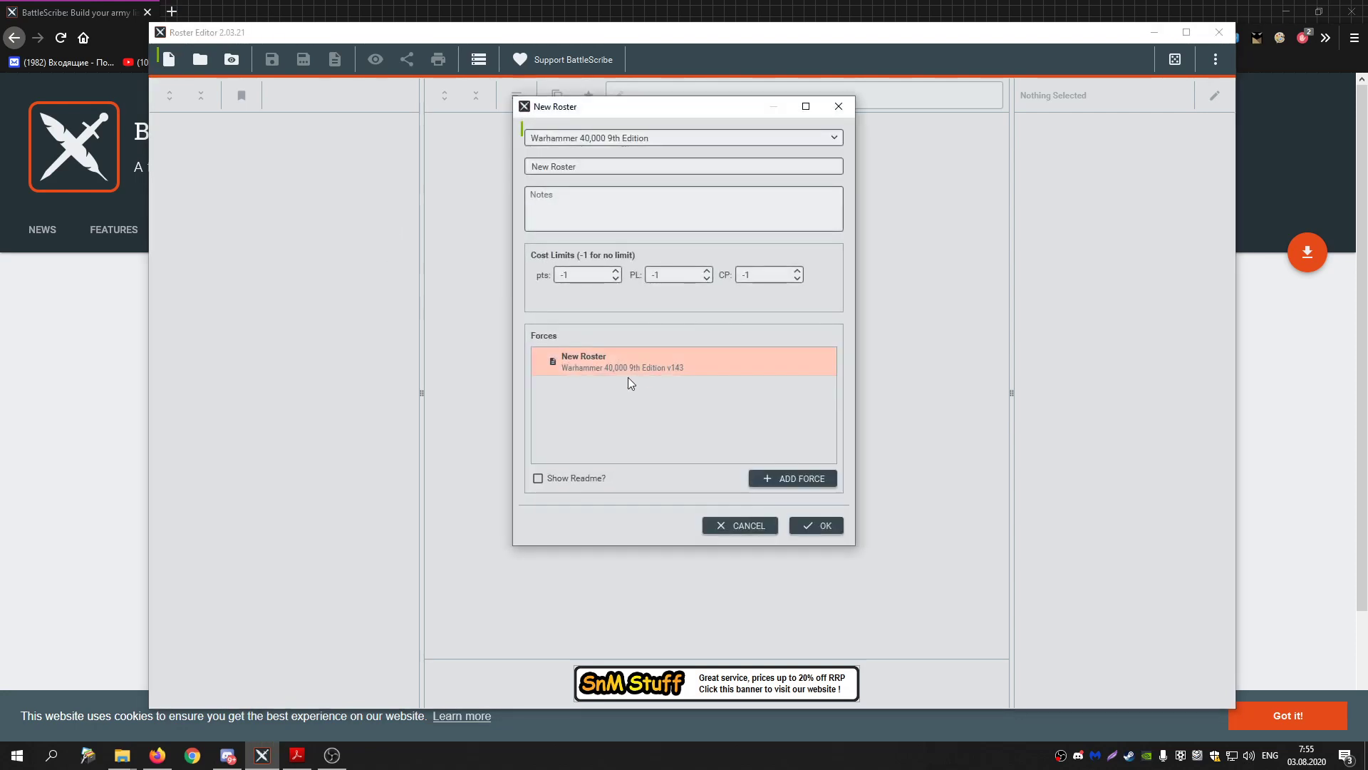
click(634, 142)
click(614, 146)
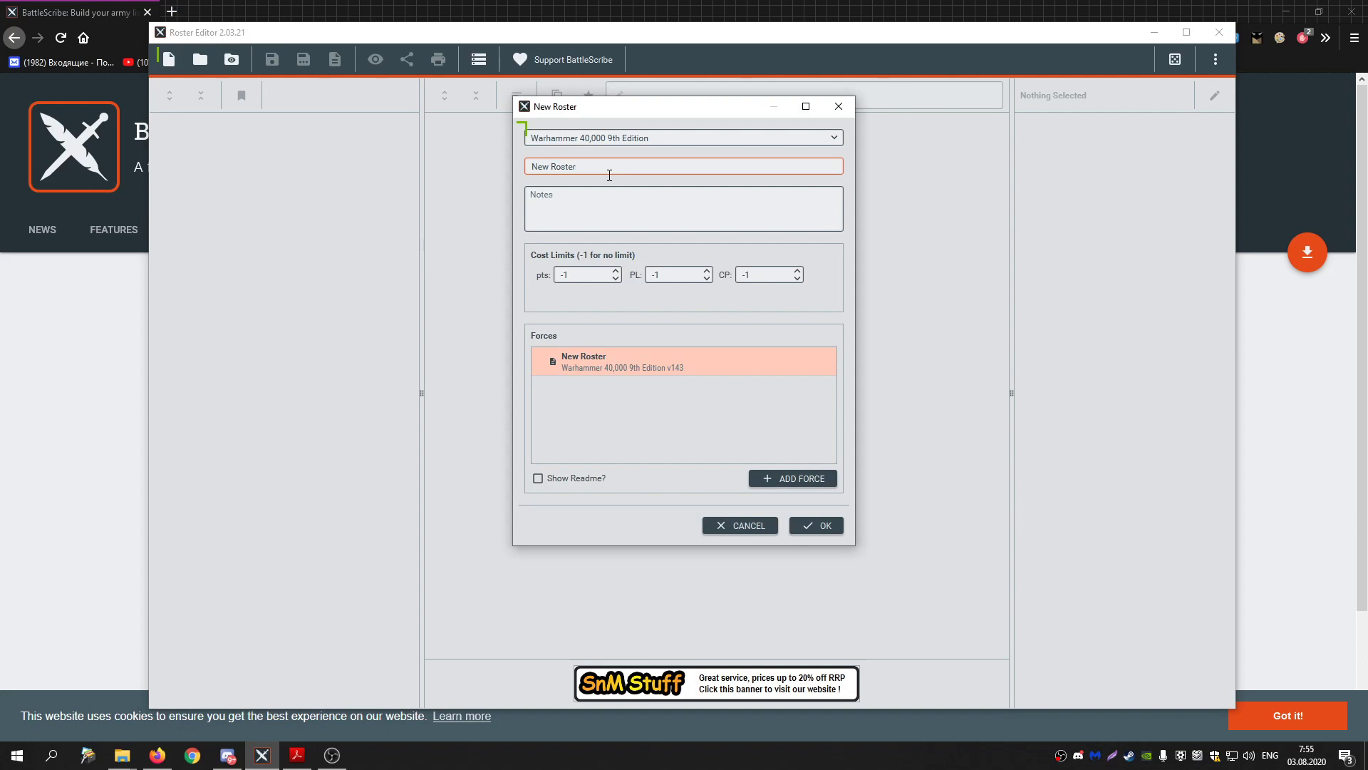
key(ctrl+a)
text(Necros)
key(BackSpace)
text(ns!!)
- Set the roster's points cost limit to 500
click(632, 217)
key(Tab)
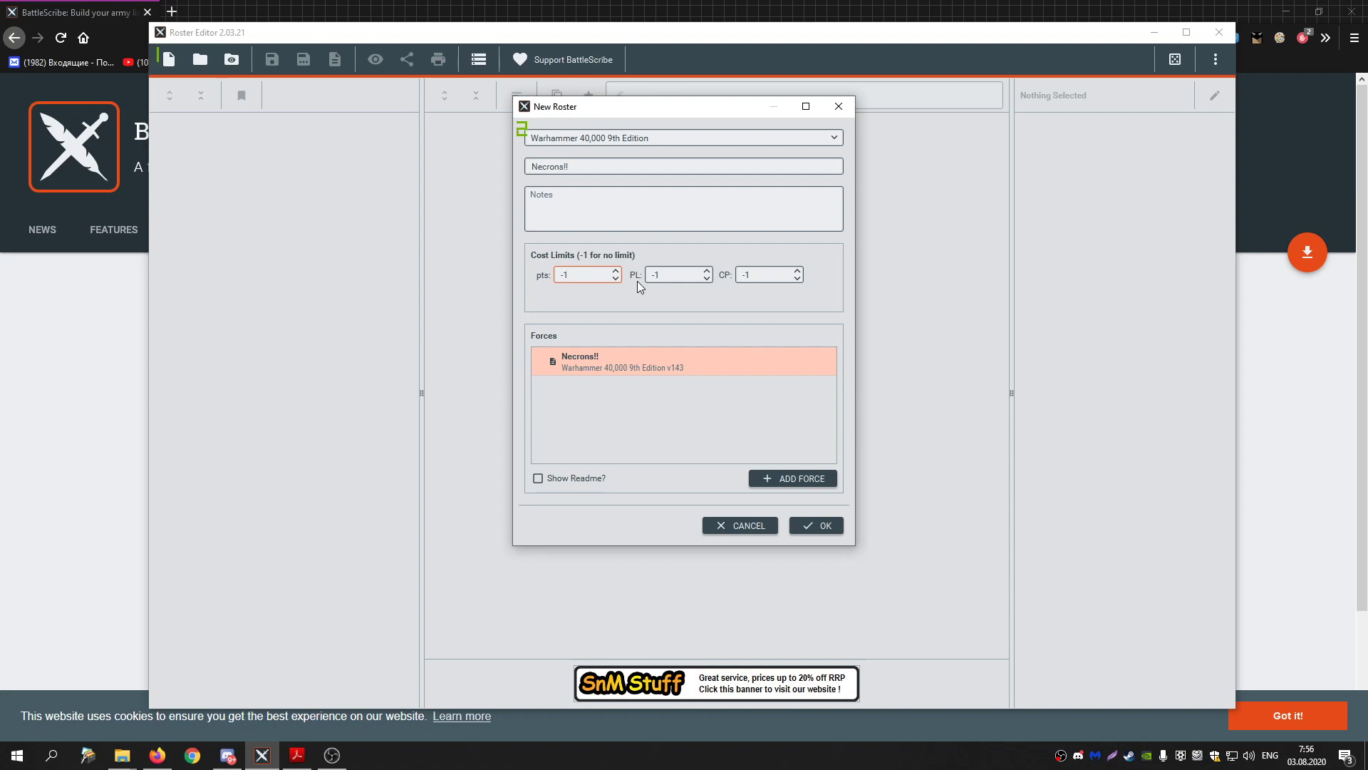
drag(598, 277, 520, 278)
text(500)
click(762, 275)
- Begin adding a force to the roster with the Necrons faction and bring up its detachment types
click(795, 483)
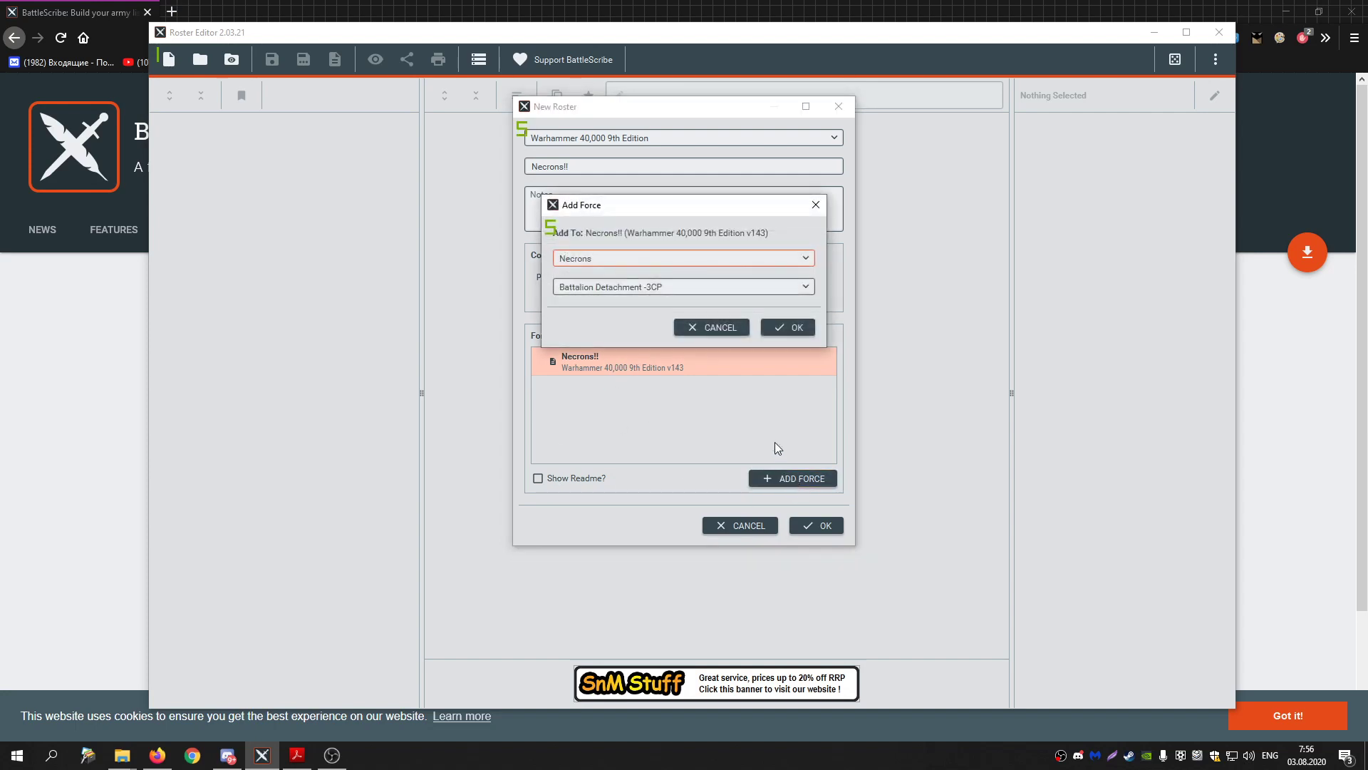
click(614, 258)
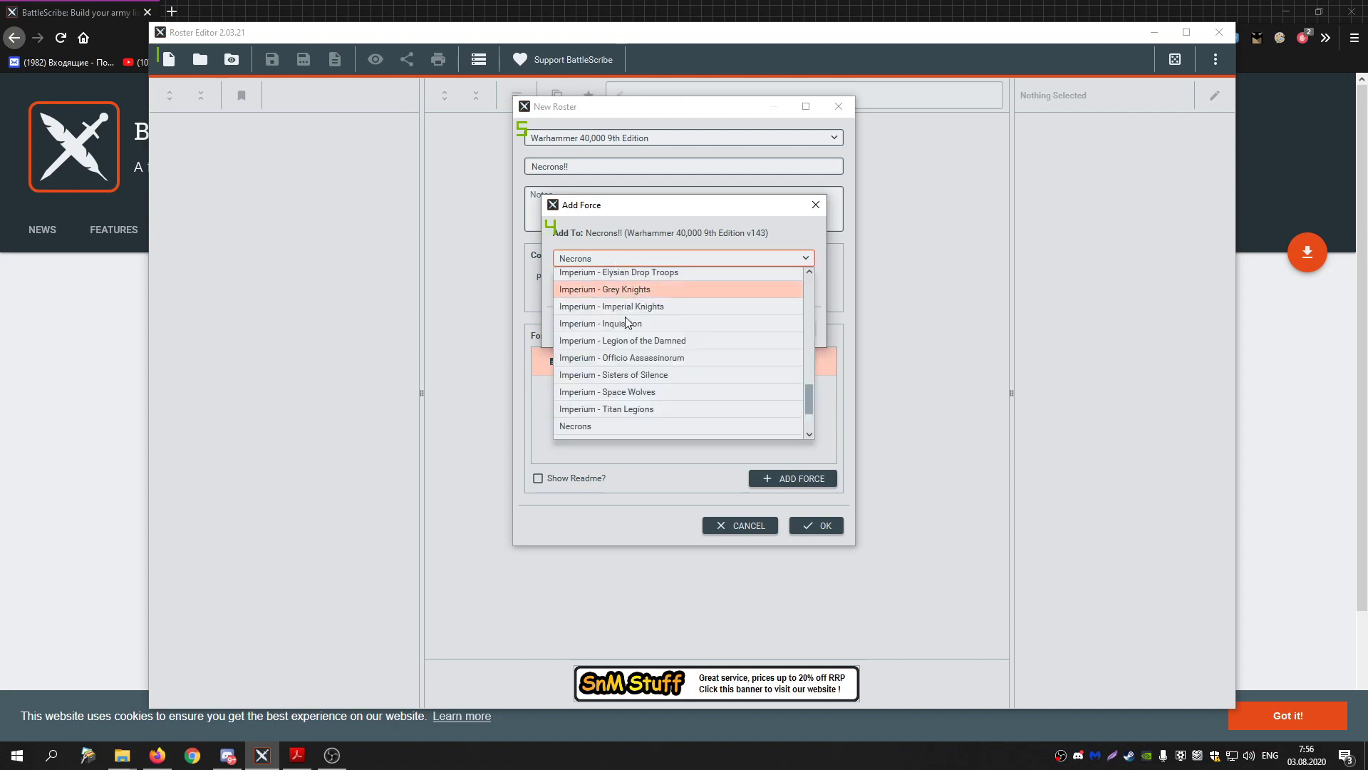
scroll(623, 423, down, 2)
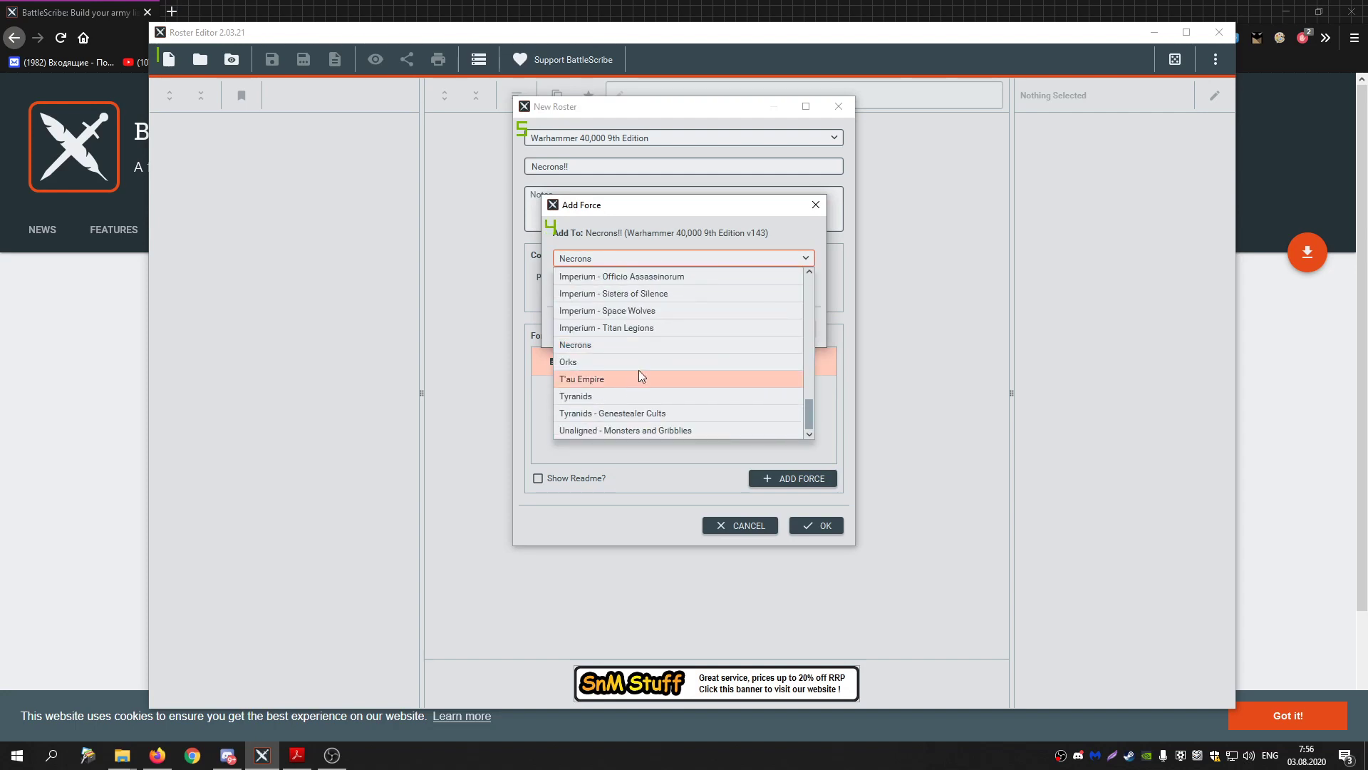
click(656, 345)
click(643, 287)
scroll(677, 399, down, 1)
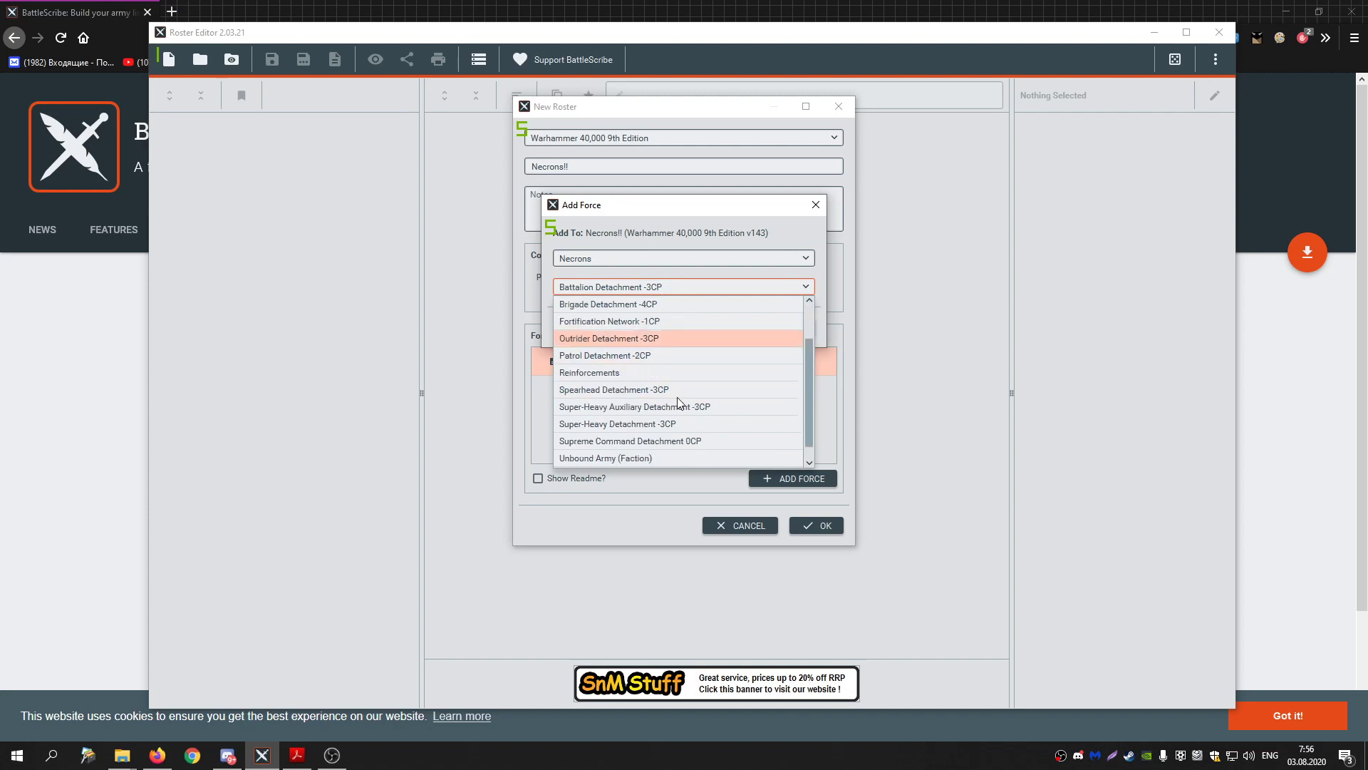
- Look up the number of detachments allowed for a Combat Patrol battle in the Core Book PDF
click(298, 756)
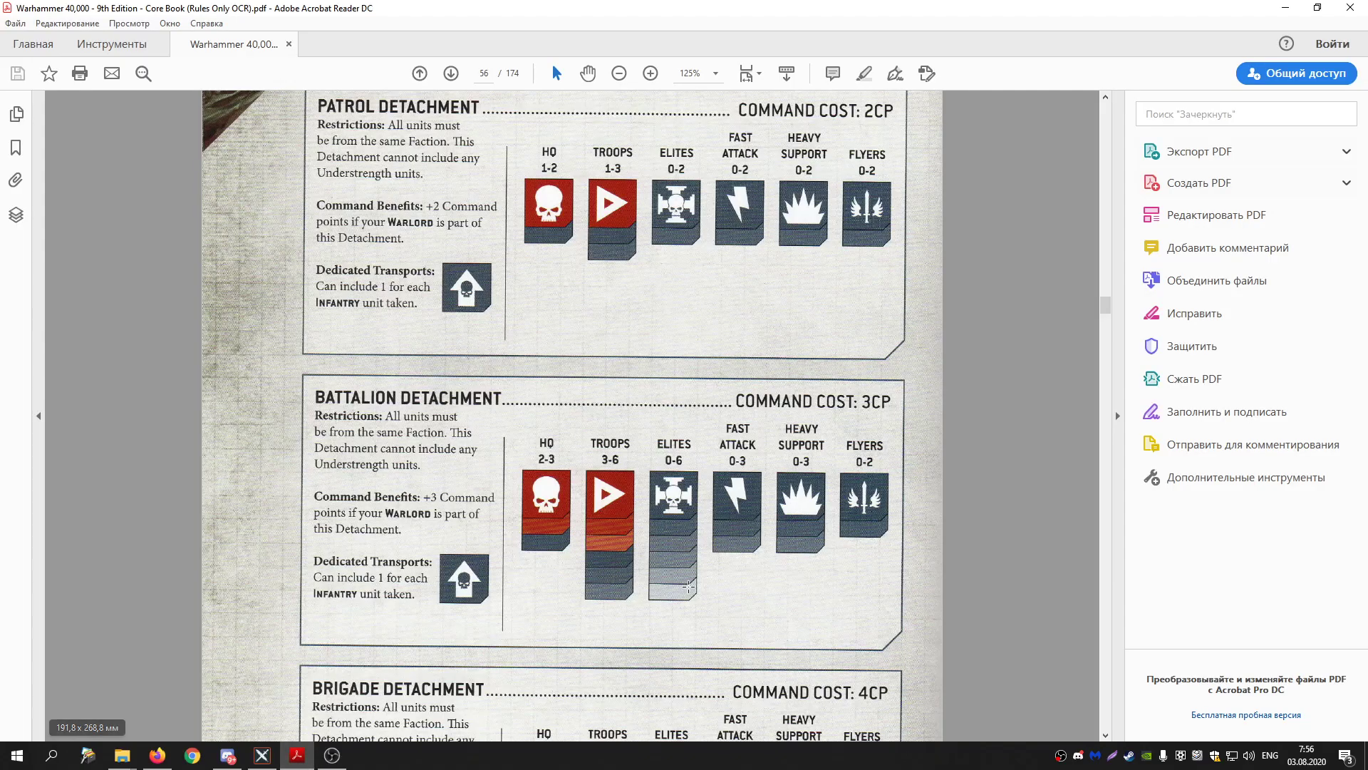
scroll(688, 586, up, 15)
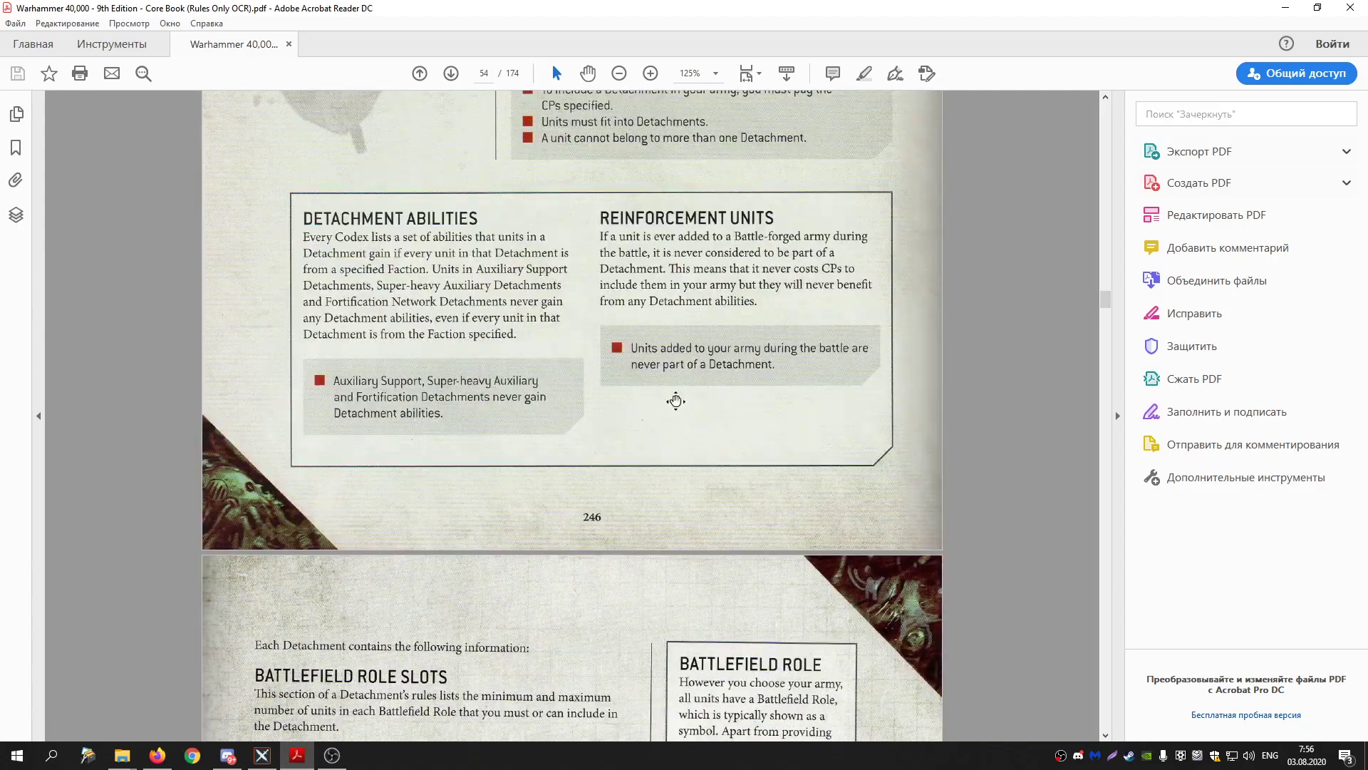
scroll(676, 402, up, 10)
drag(572, 524, 595, 524)
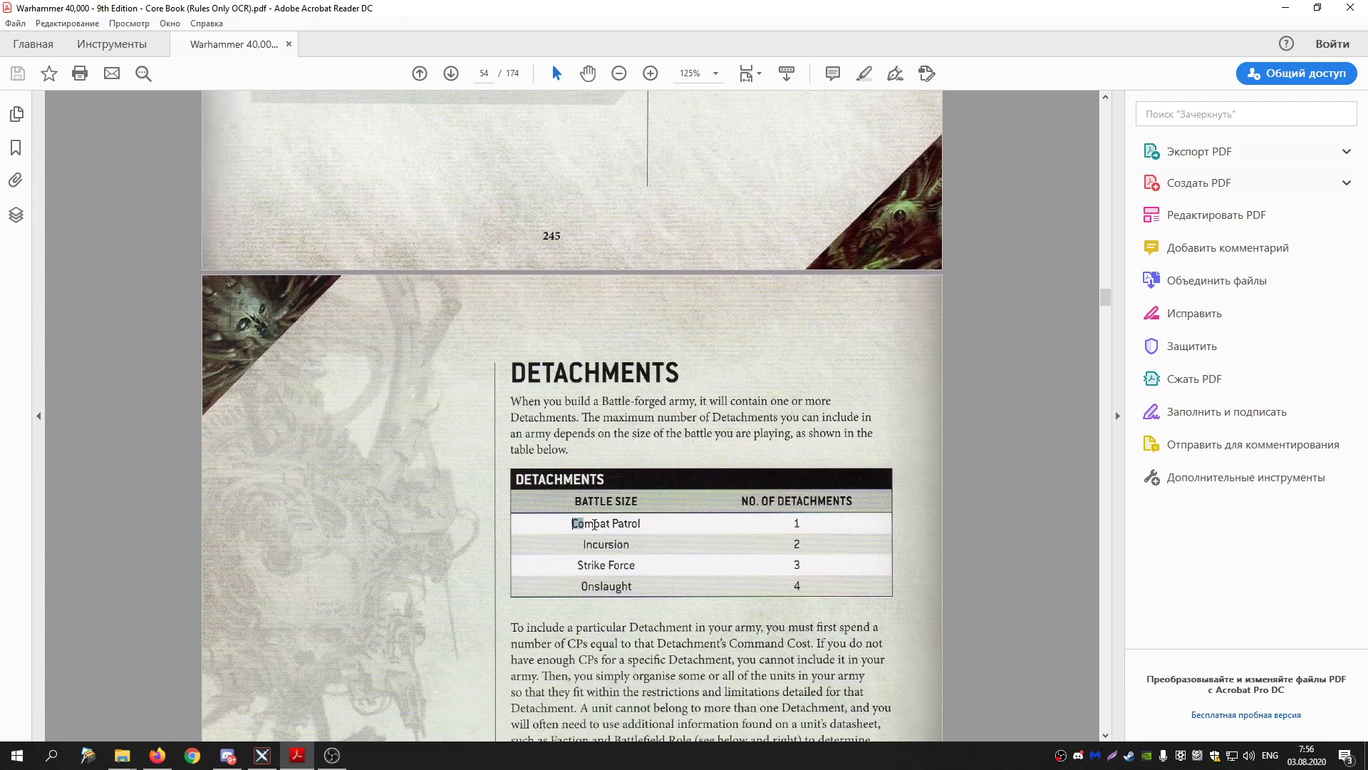
click(675, 528)
- Return to the Roster Editor and view the detachment types offered for the Necrons force
click(262, 755)
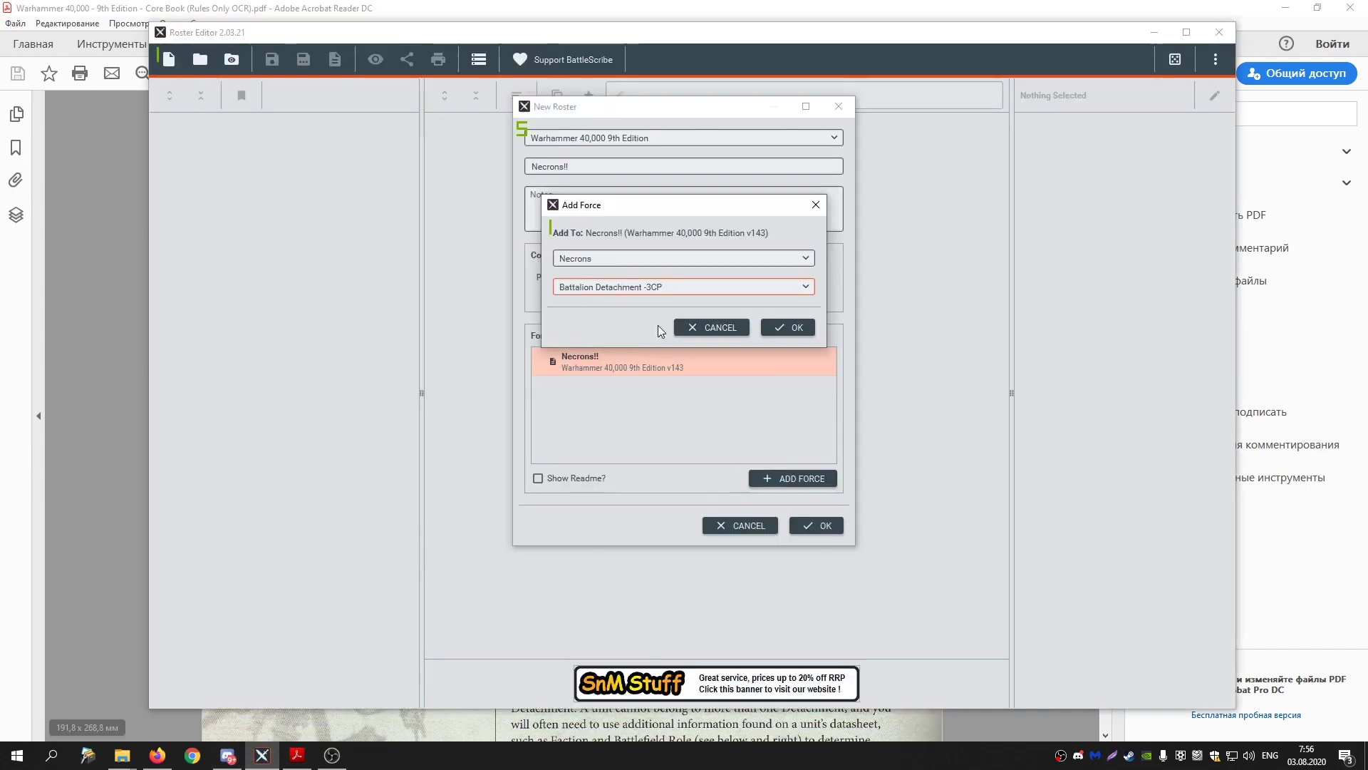
click(650, 286)
click(651, 285)
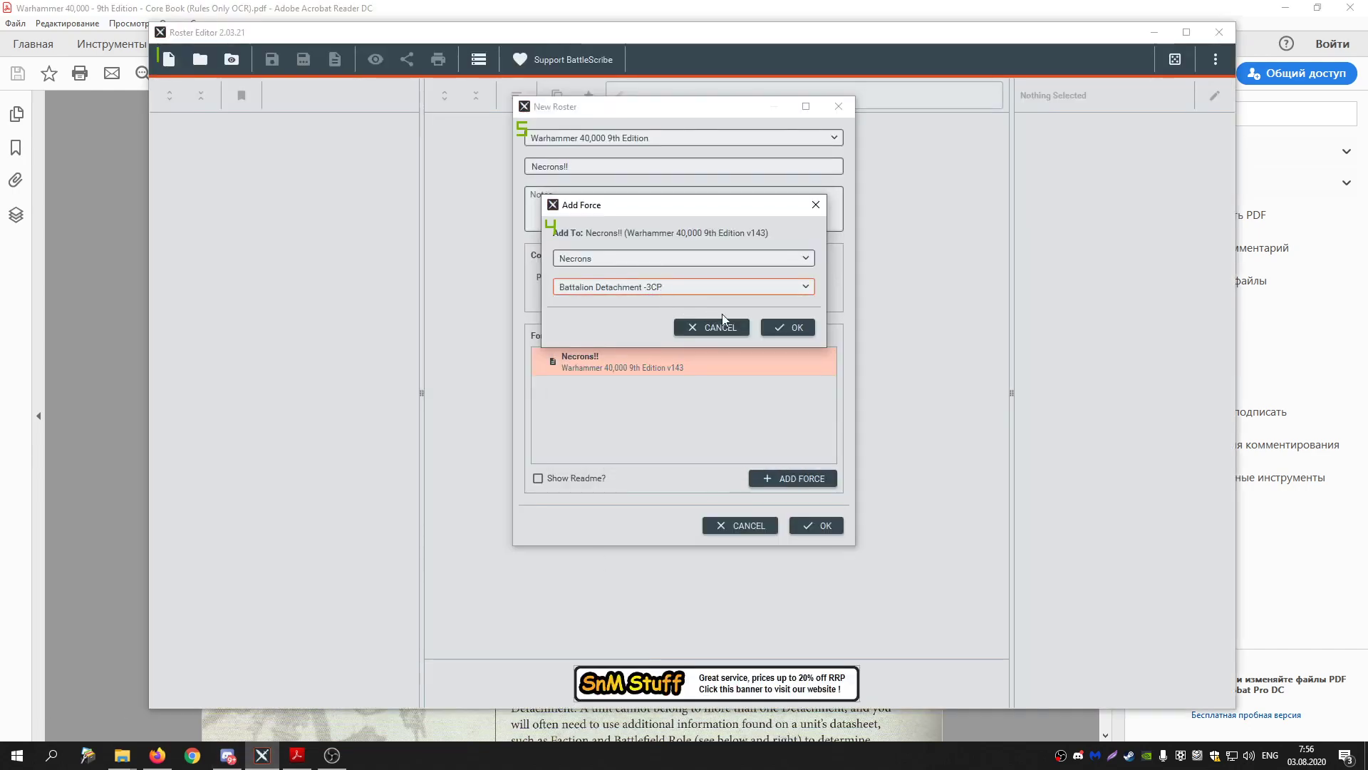
- Look up the unit requirements and command costs of the Patrol and Battalion Detachments in the Core Book PDF
click(228, 755)
click(298, 756)
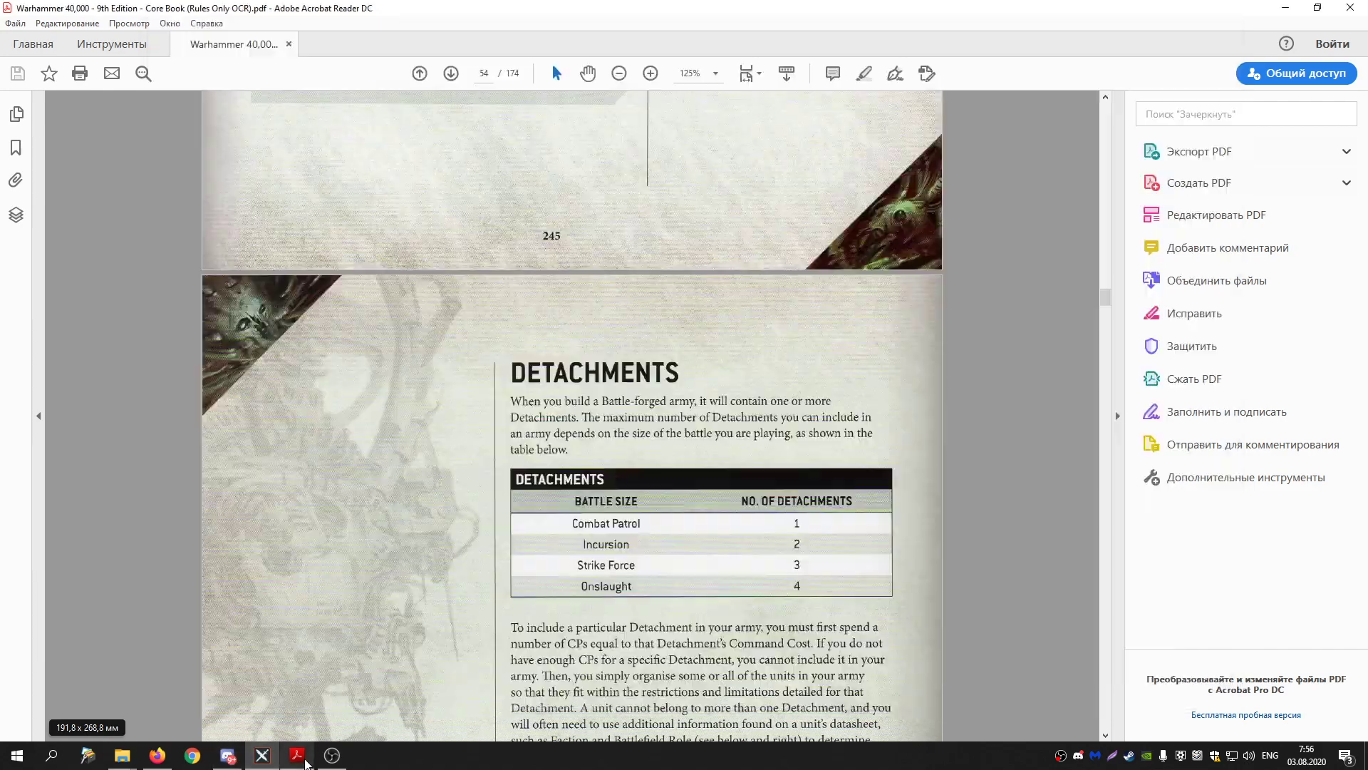
scroll(609, 606, down, 20)
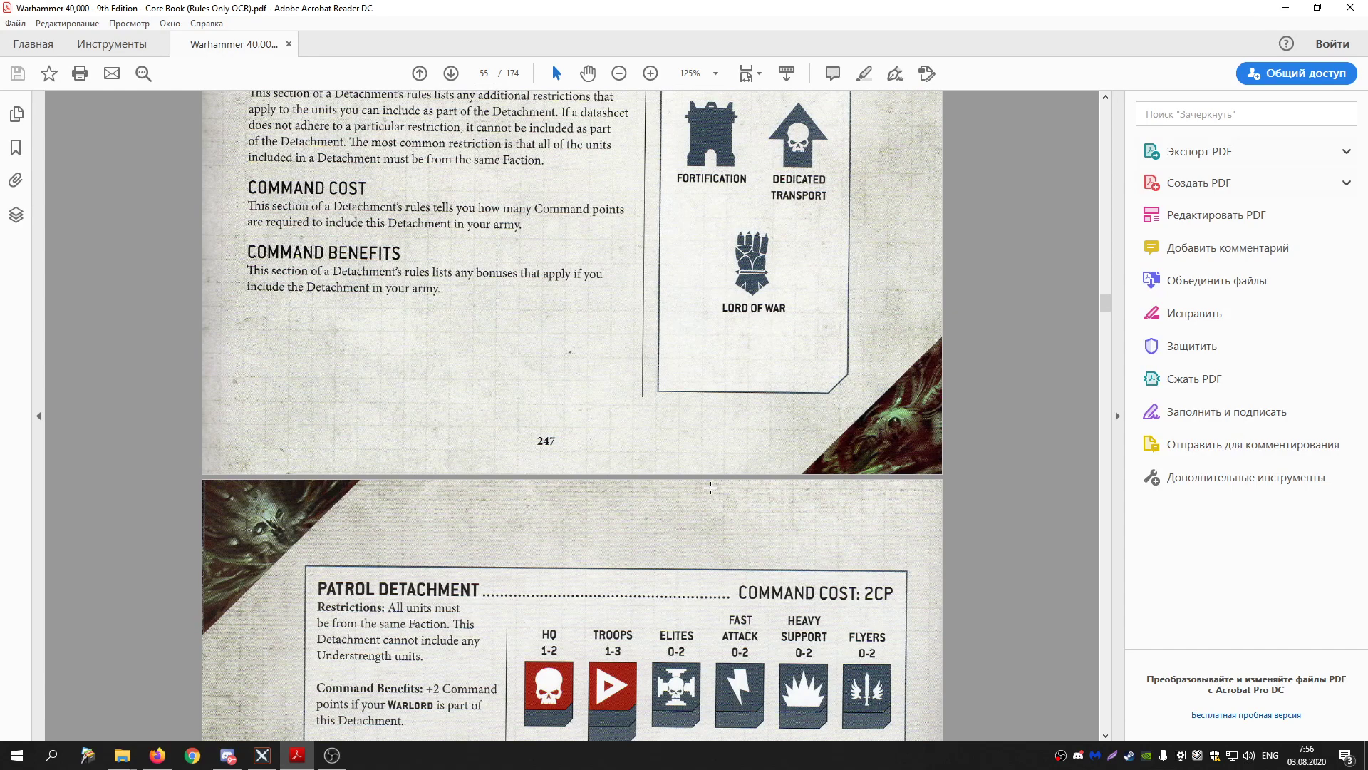
scroll(711, 488, down, 5)
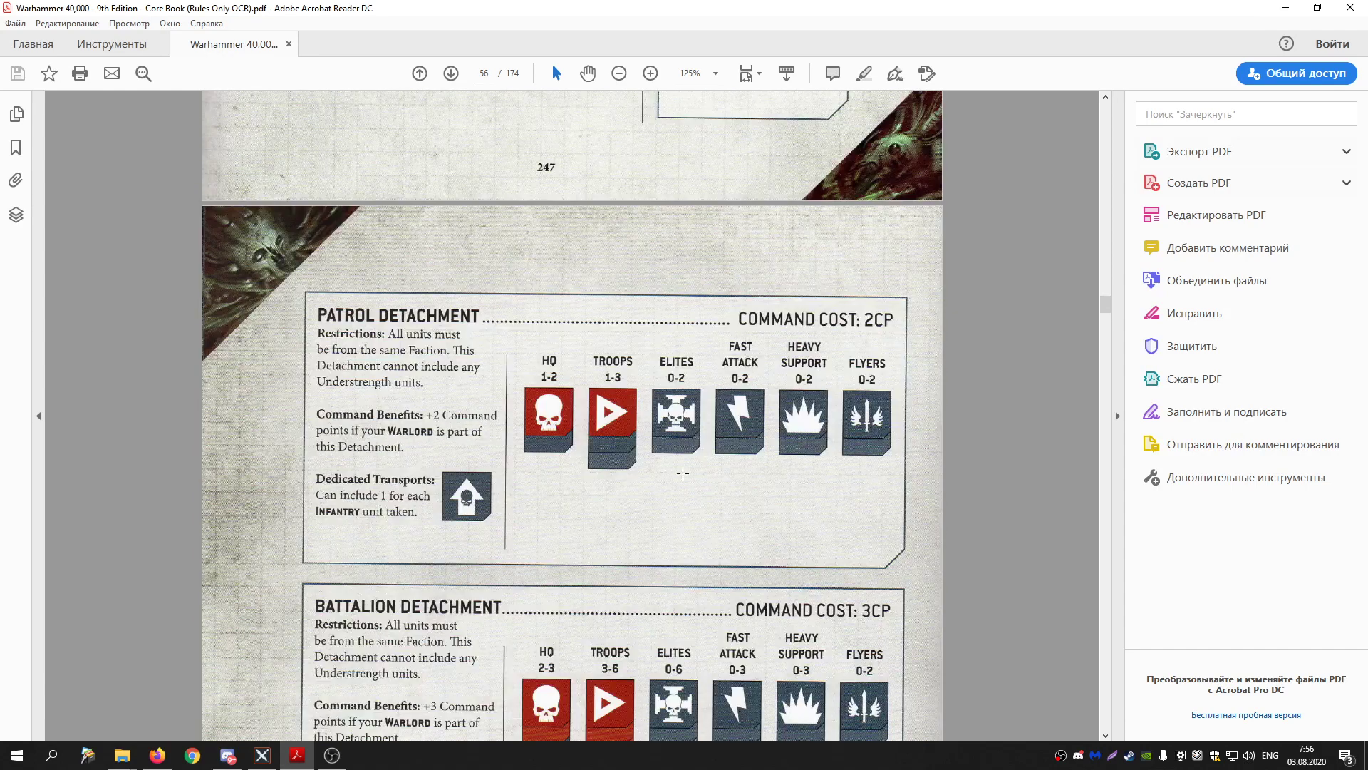
drag(420, 415, 459, 456)
click(554, 523)
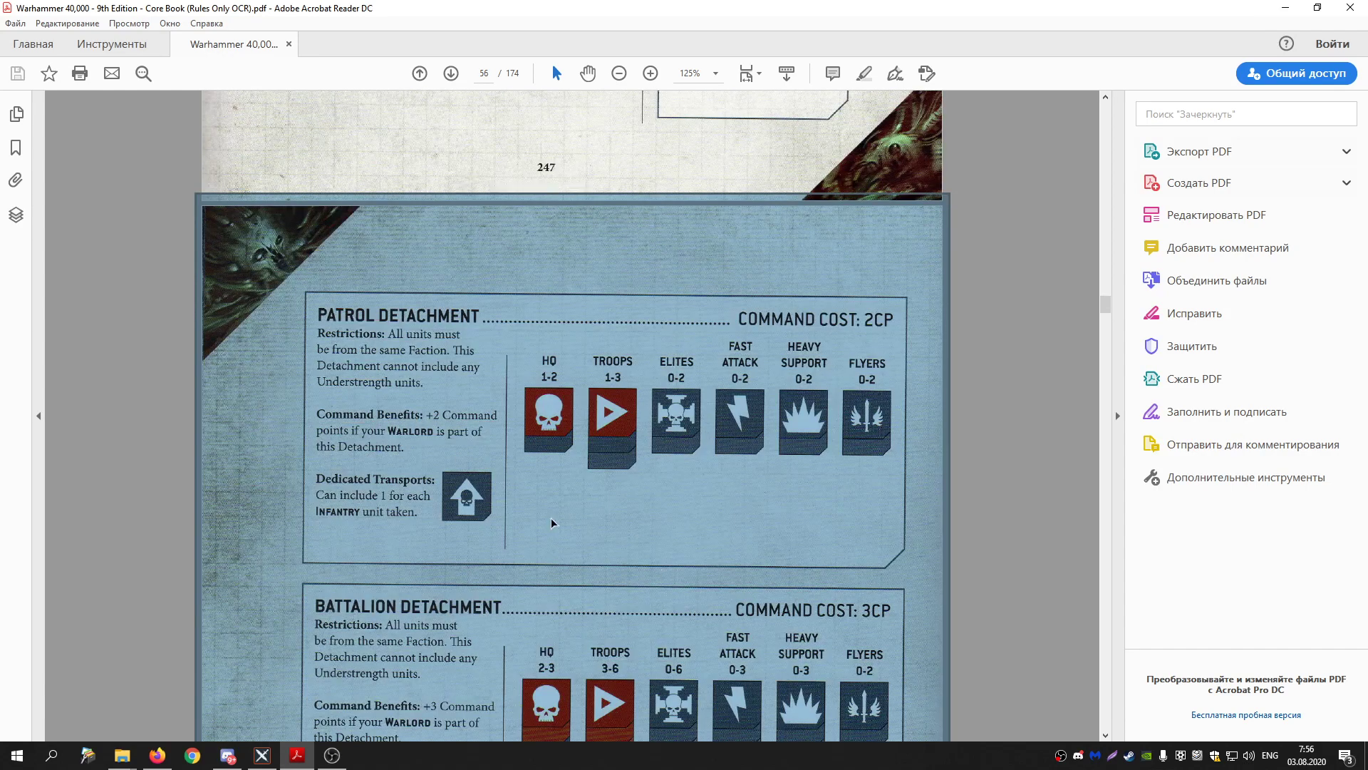
scroll(570, 563, down, 4)
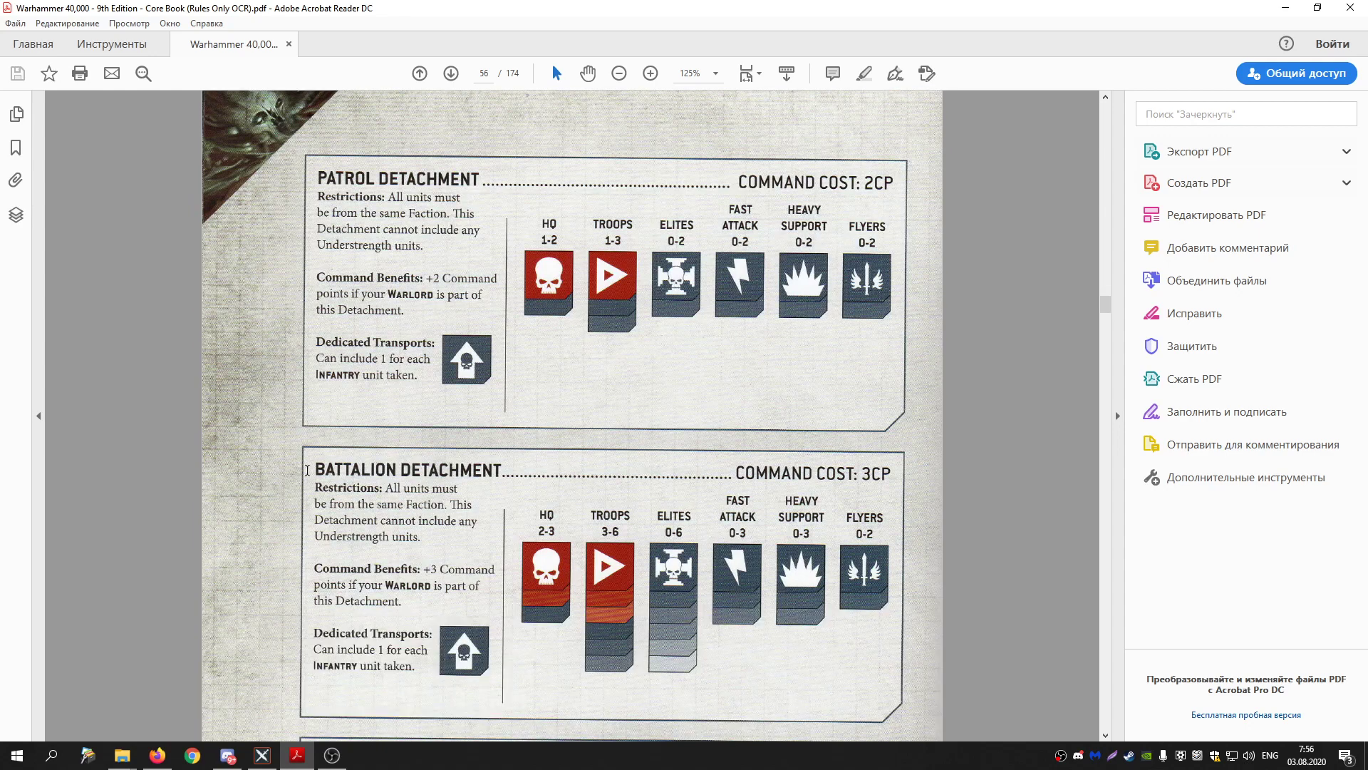
drag(306, 471, 500, 471)
click(476, 477)
mouse_move(263, 756)
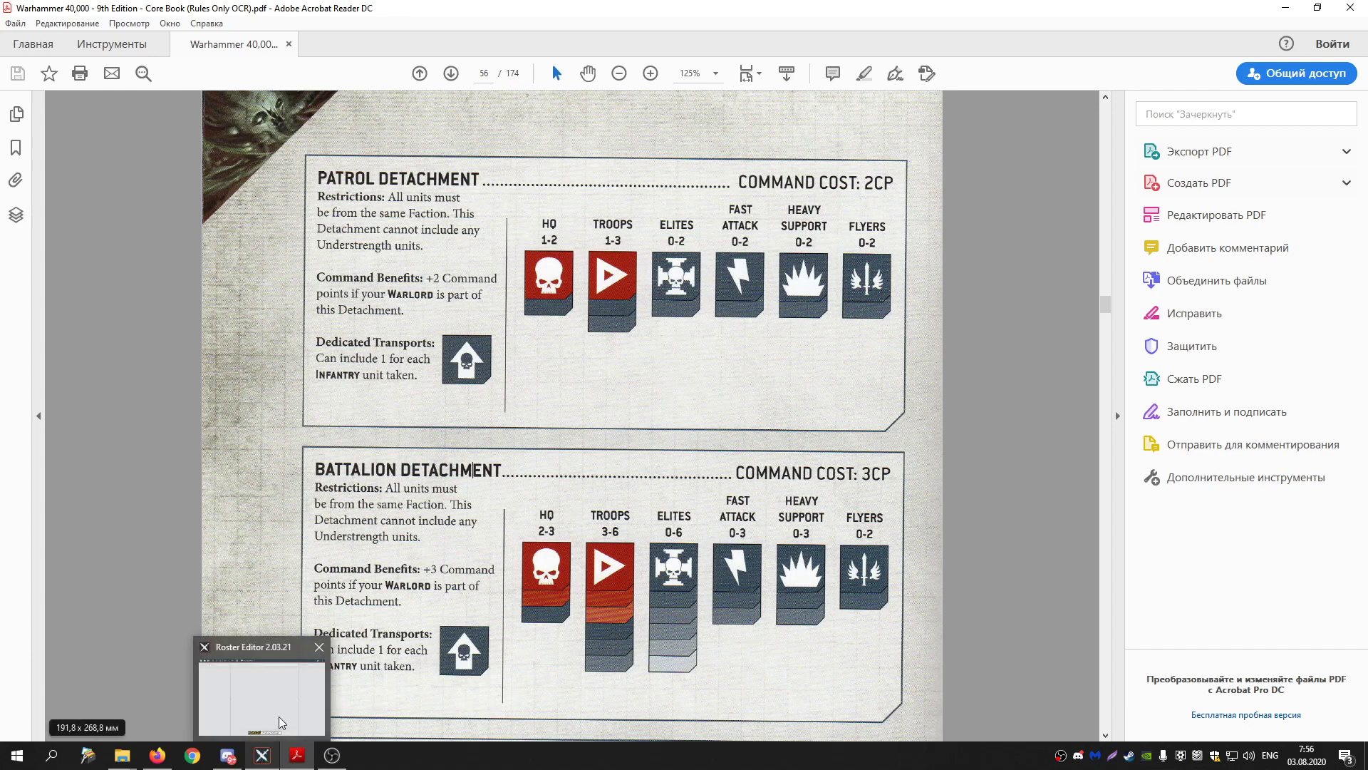
mouse_move(279, 716)
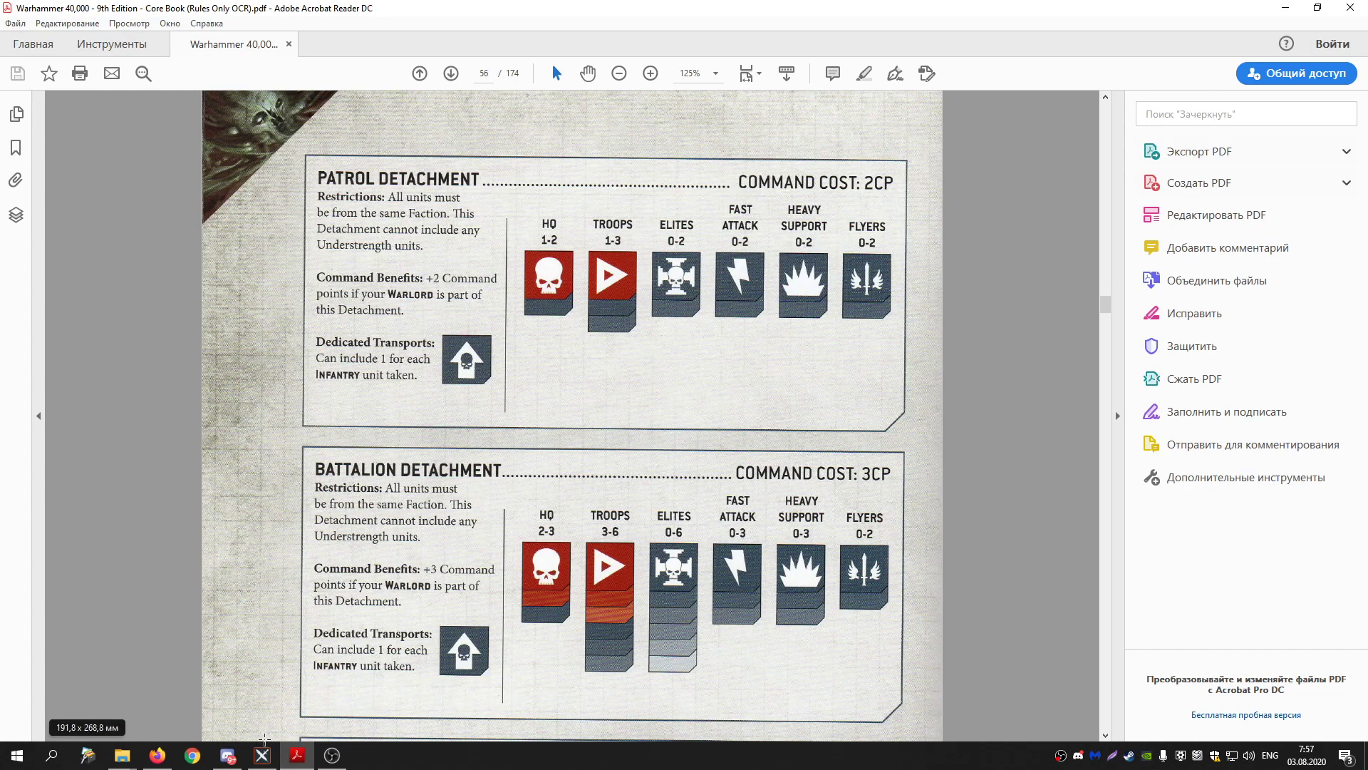
- Back in the Roster Editor, create the roster with a Necrons Patrol Detachment -2CP force and maximise the window
click(262, 756)
click(669, 287)
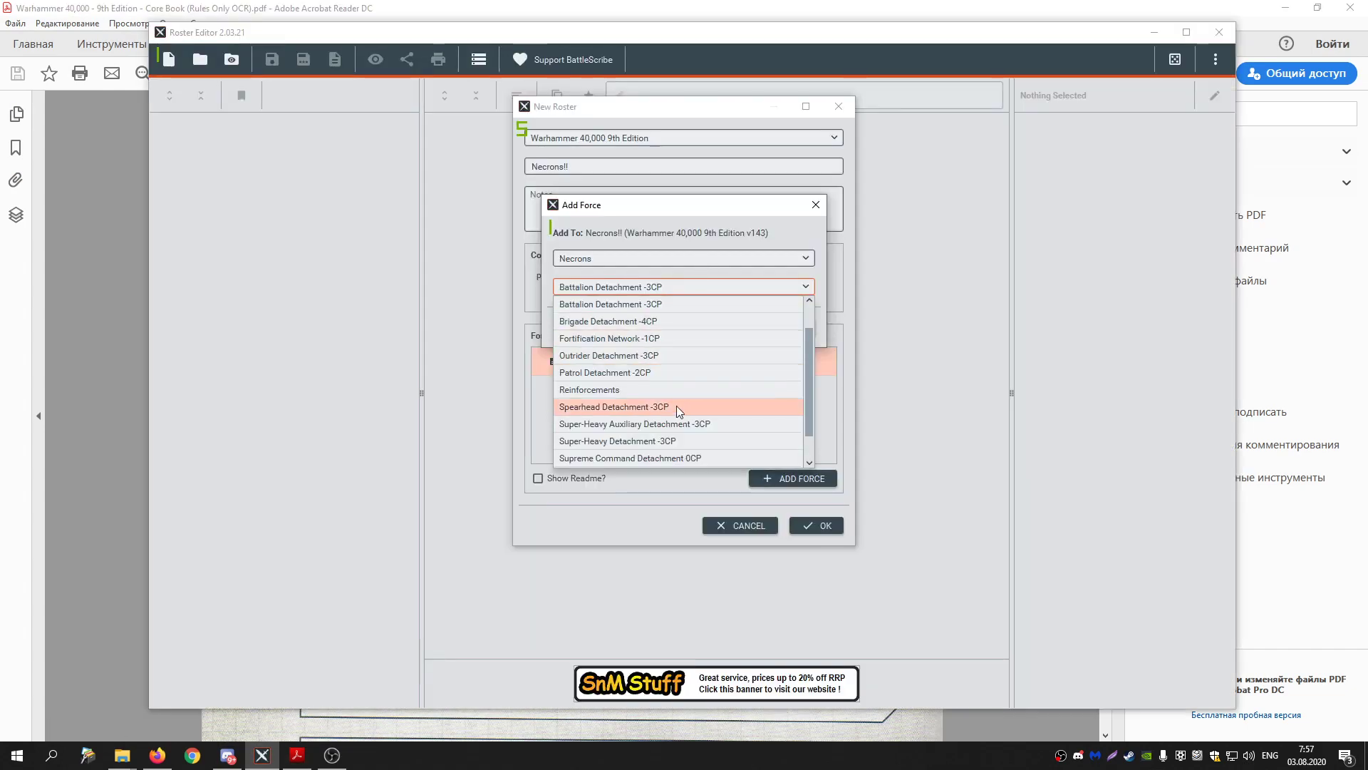
scroll(677, 404, up, 1)
click(639, 405)
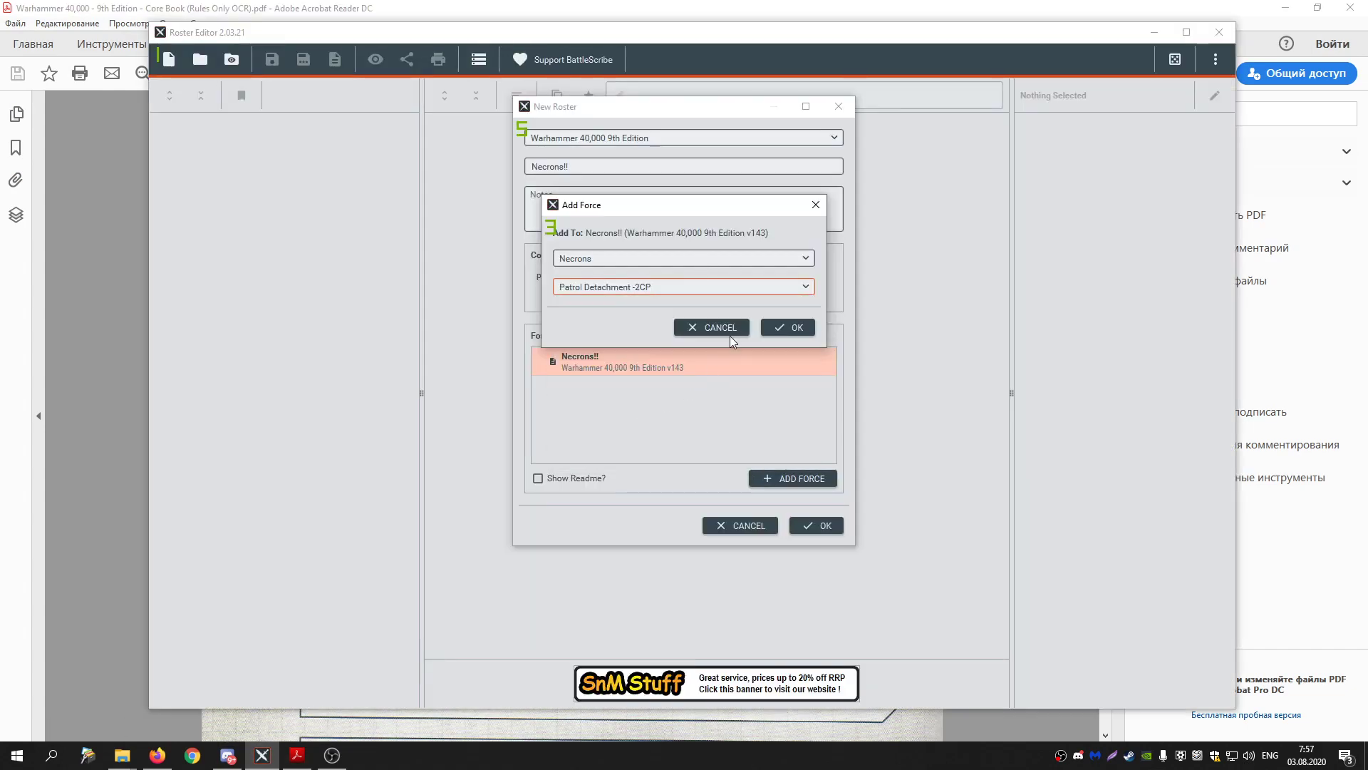
click(787, 324)
click(830, 526)
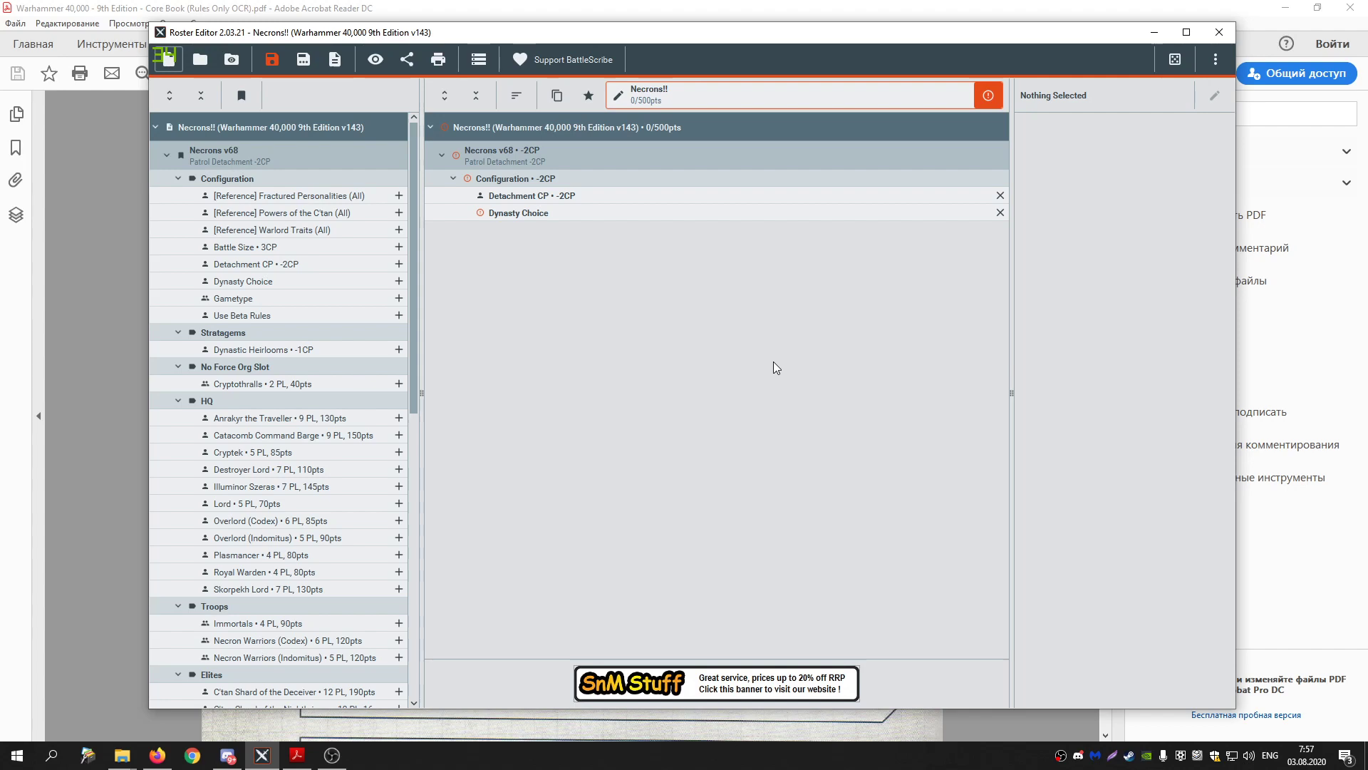
click(1180, 34)
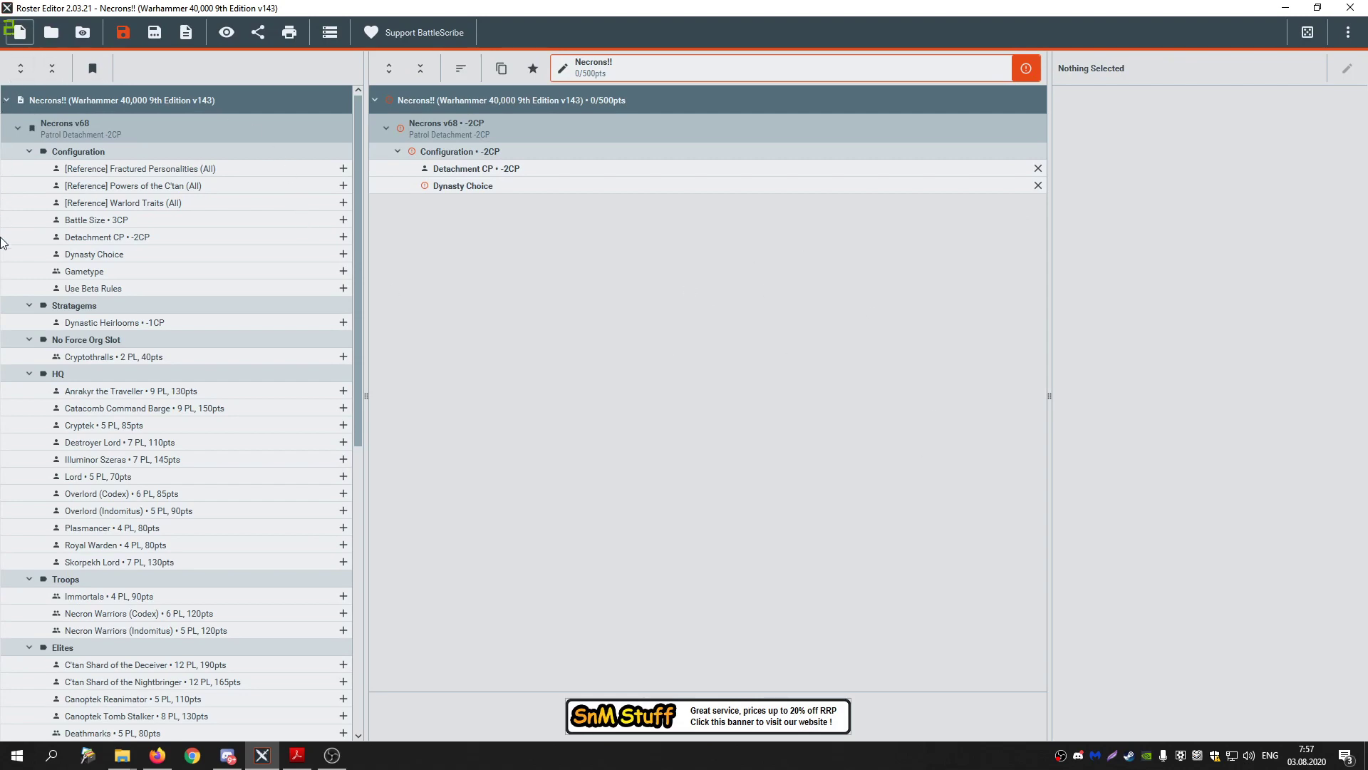
- Examine the configuration entries and units available for the Necrons Patrol Detachment
scroll(7, 456, down, 1)
scroll(104, 464, down, 8)
scroll(304, 549, up, 9)
scroll(203, 330, down, 9)
scroll(131, 481, up, 6)
scroll(102, 307, up, 3)
scroll(166, 376, down, 9)
scroll(166, 378, up, 9)
- Check the HQ and Troops requirements of the Patrol Detachment in the Core Book PDF
click(297, 755)
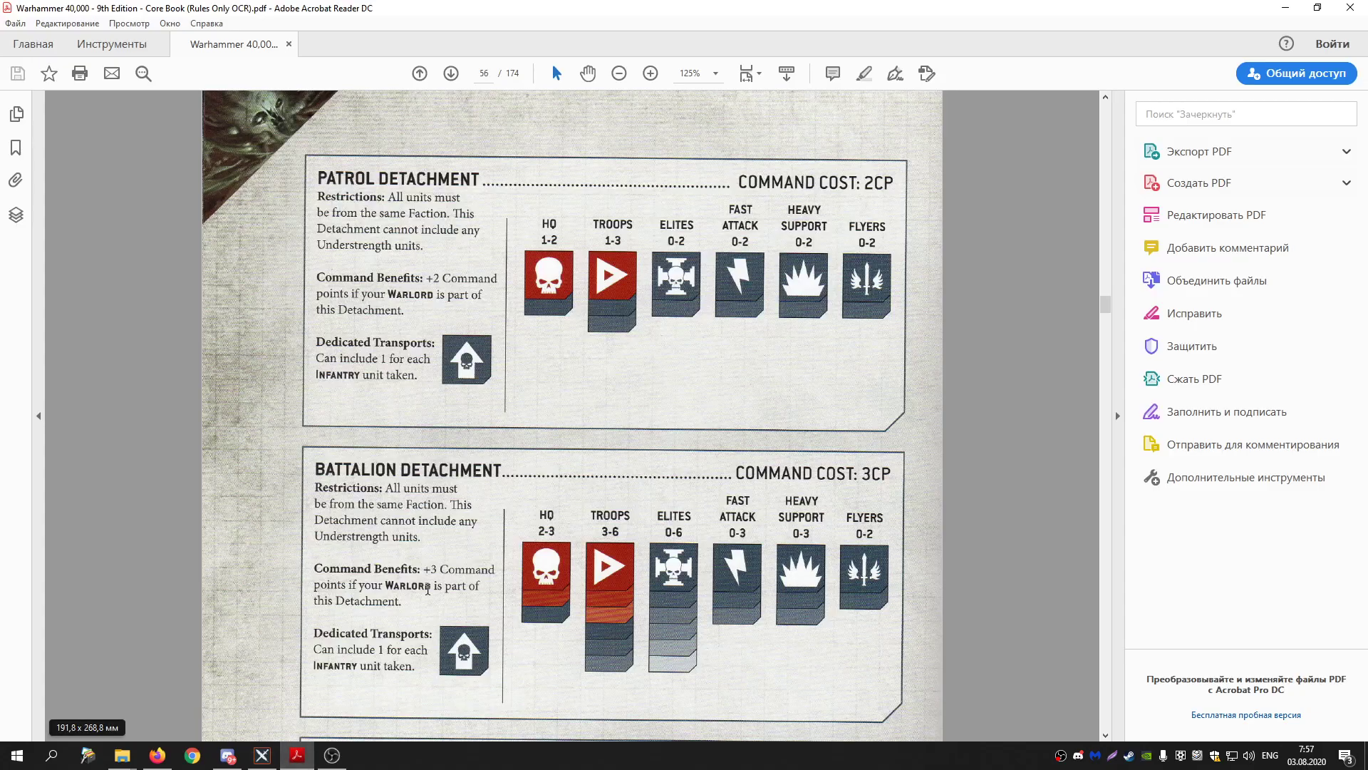
drag(542, 221, 618, 240)
click(556, 237)
click(618, 242)
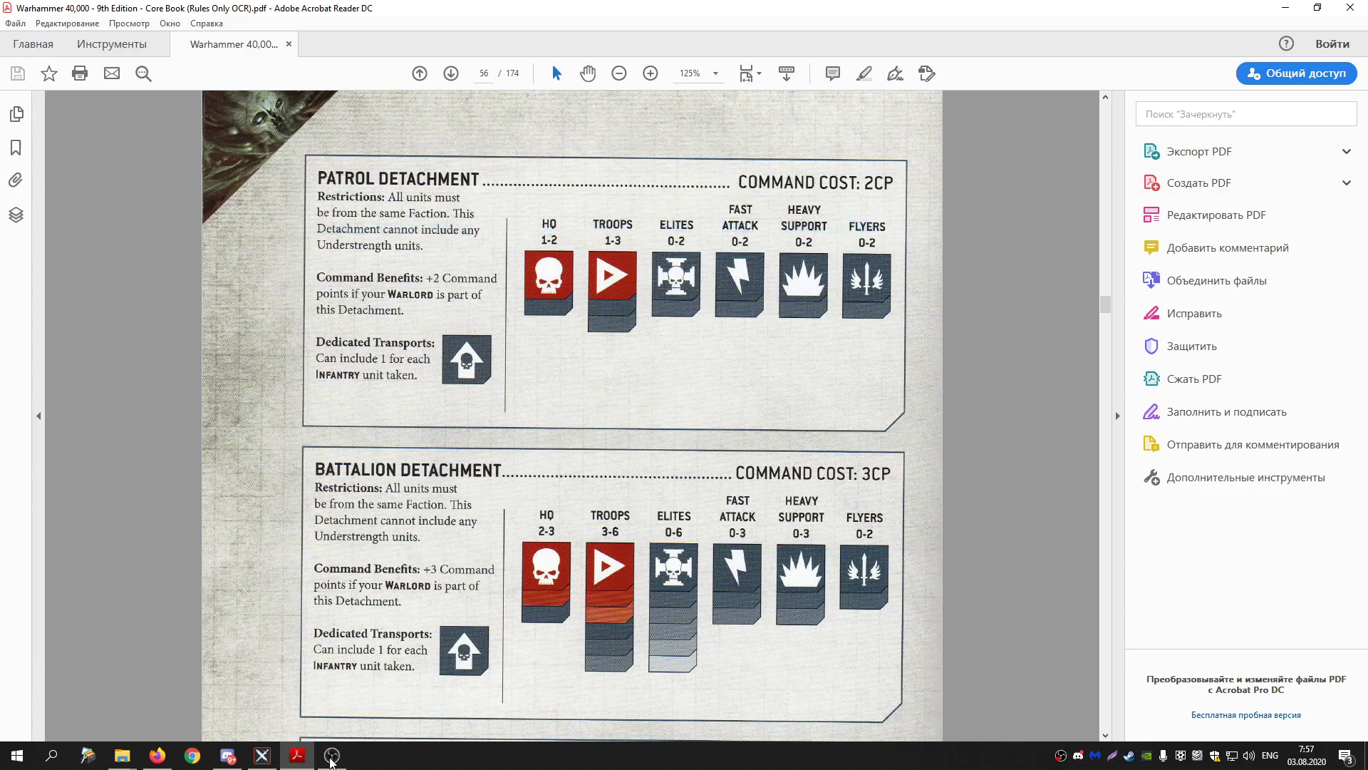
- Return to the Roster Editor and add a Cryptek as HQ and Necron Warriors (Indomitus) as Troops
click(262, 755)
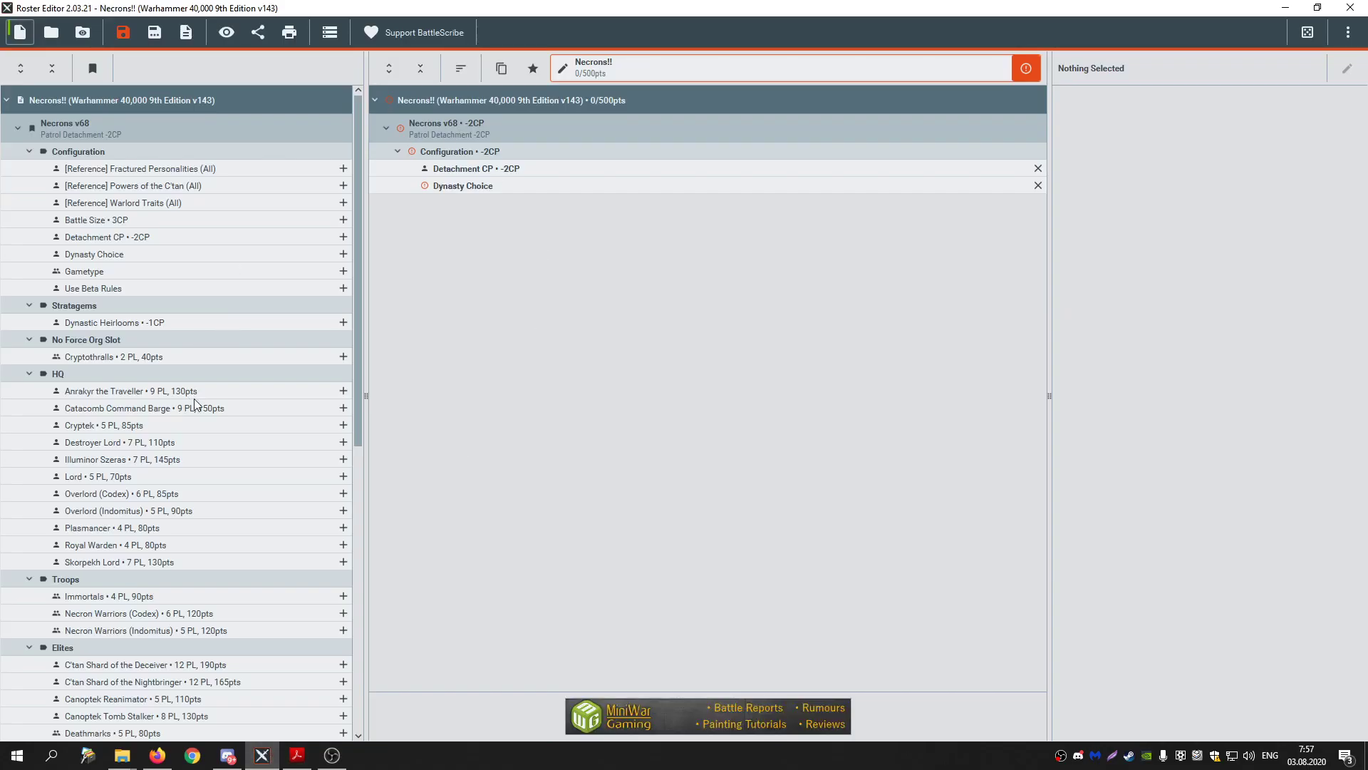
click(112, 425)
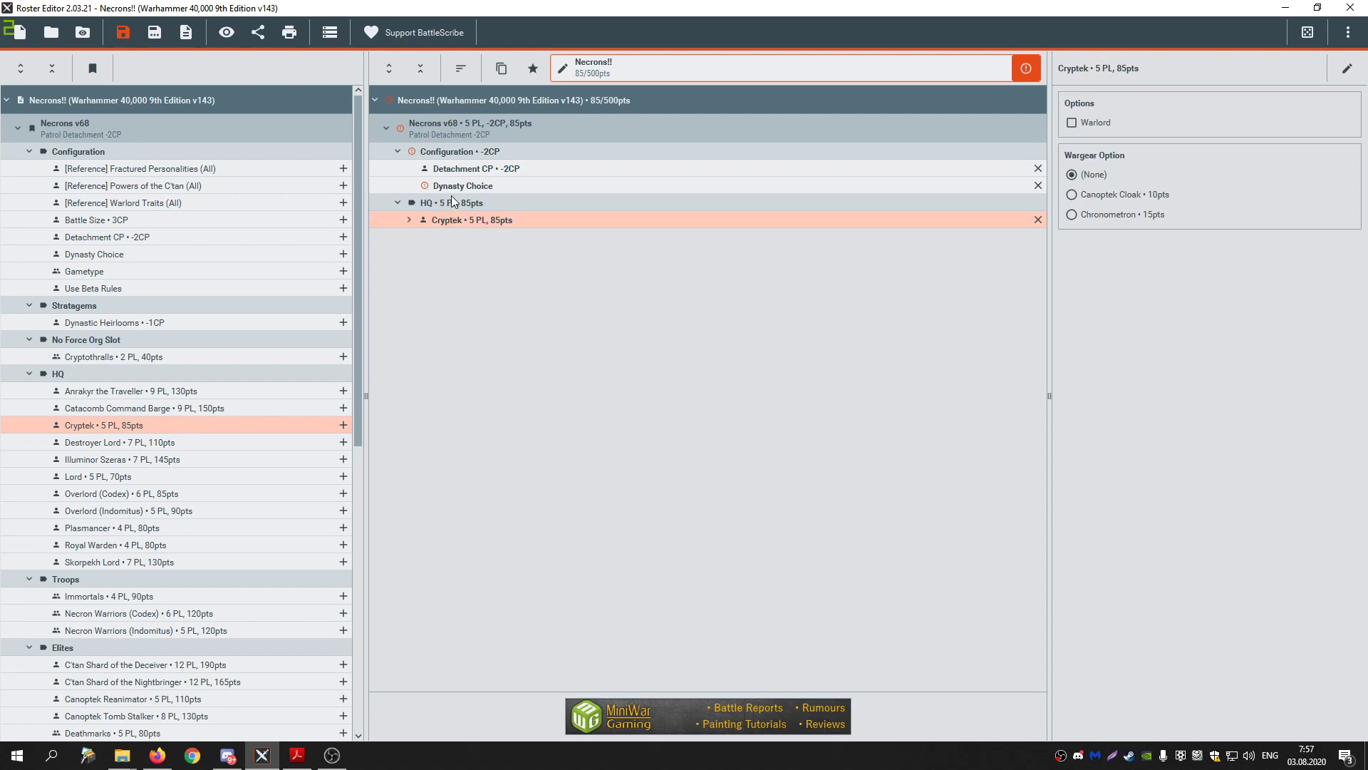
click(151, 631)
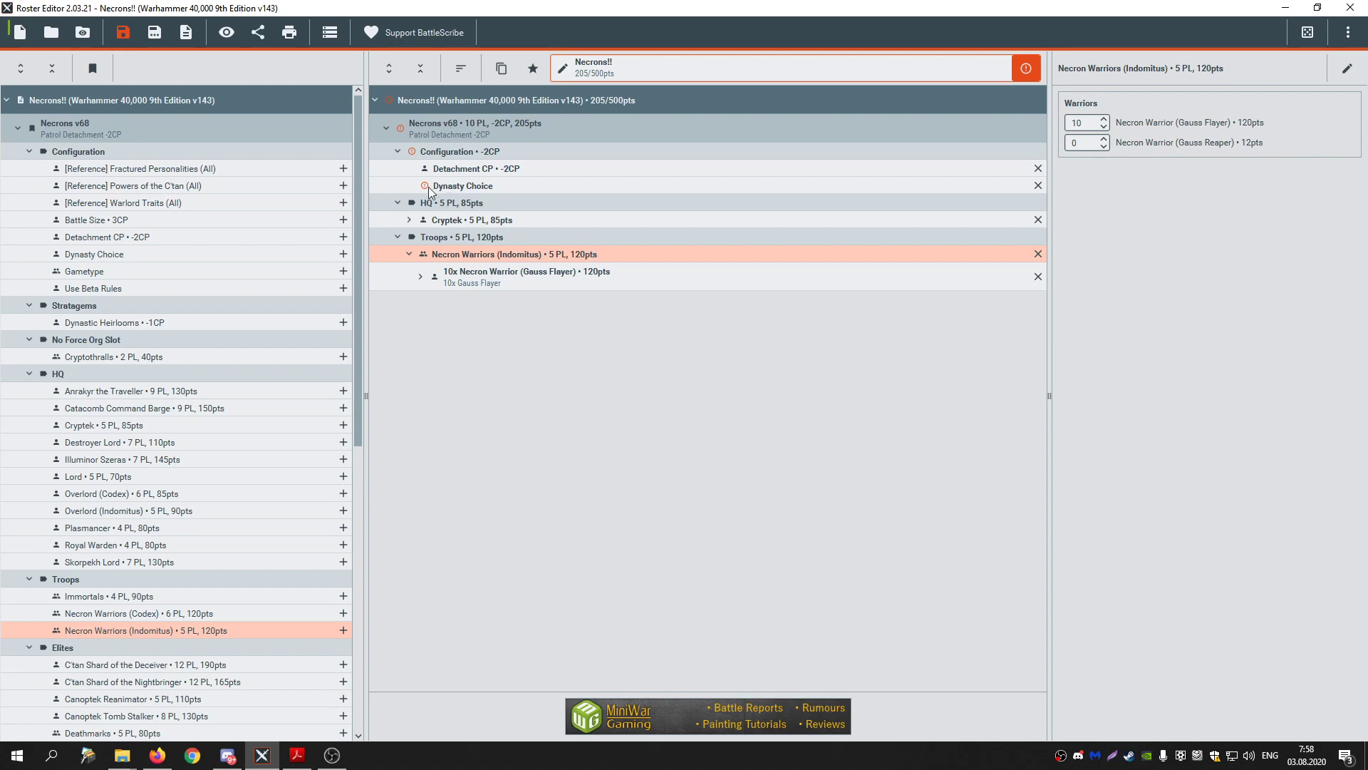
- Review the roster errors and make the Cryptek the Warlord with The Veil of Darkness artefact and the Thrall of the Silent King trait
click(1028, 74)
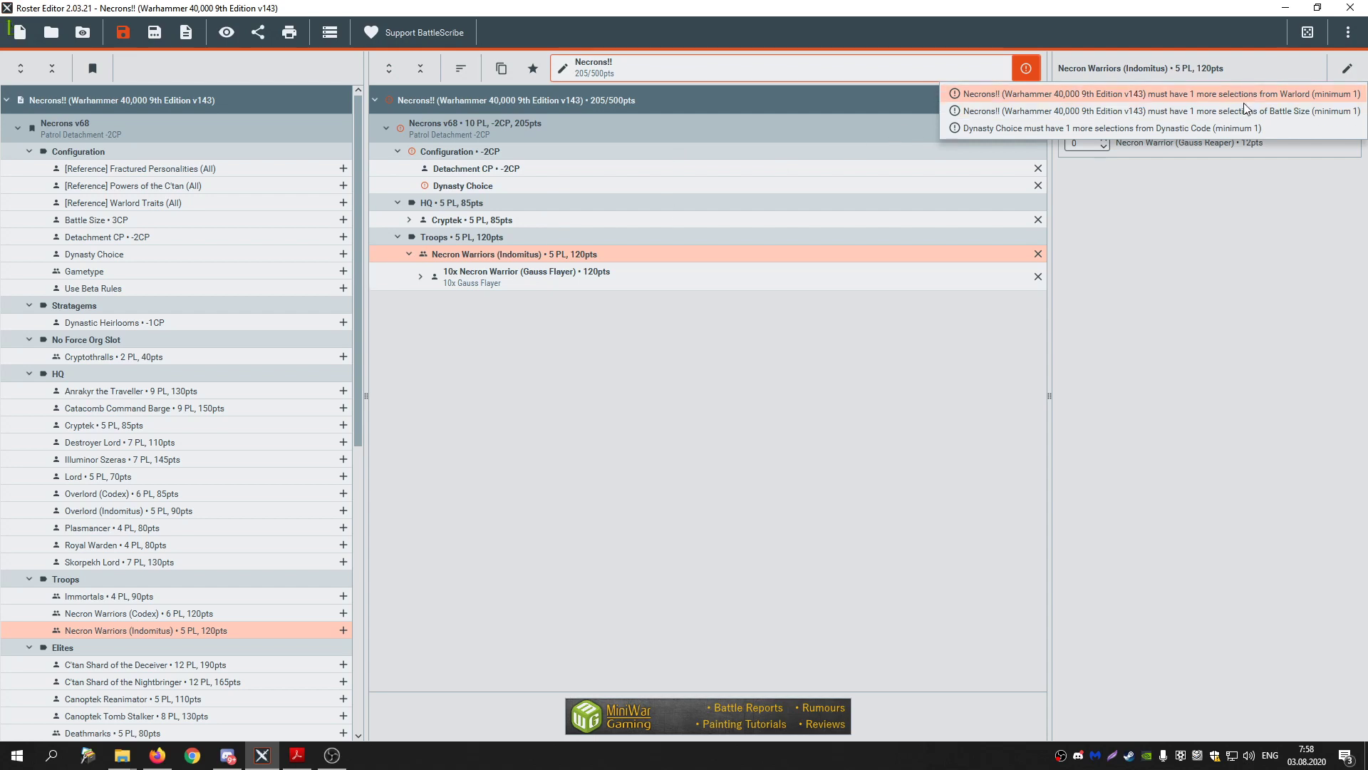
click(1143, 276)
click(493, 218)
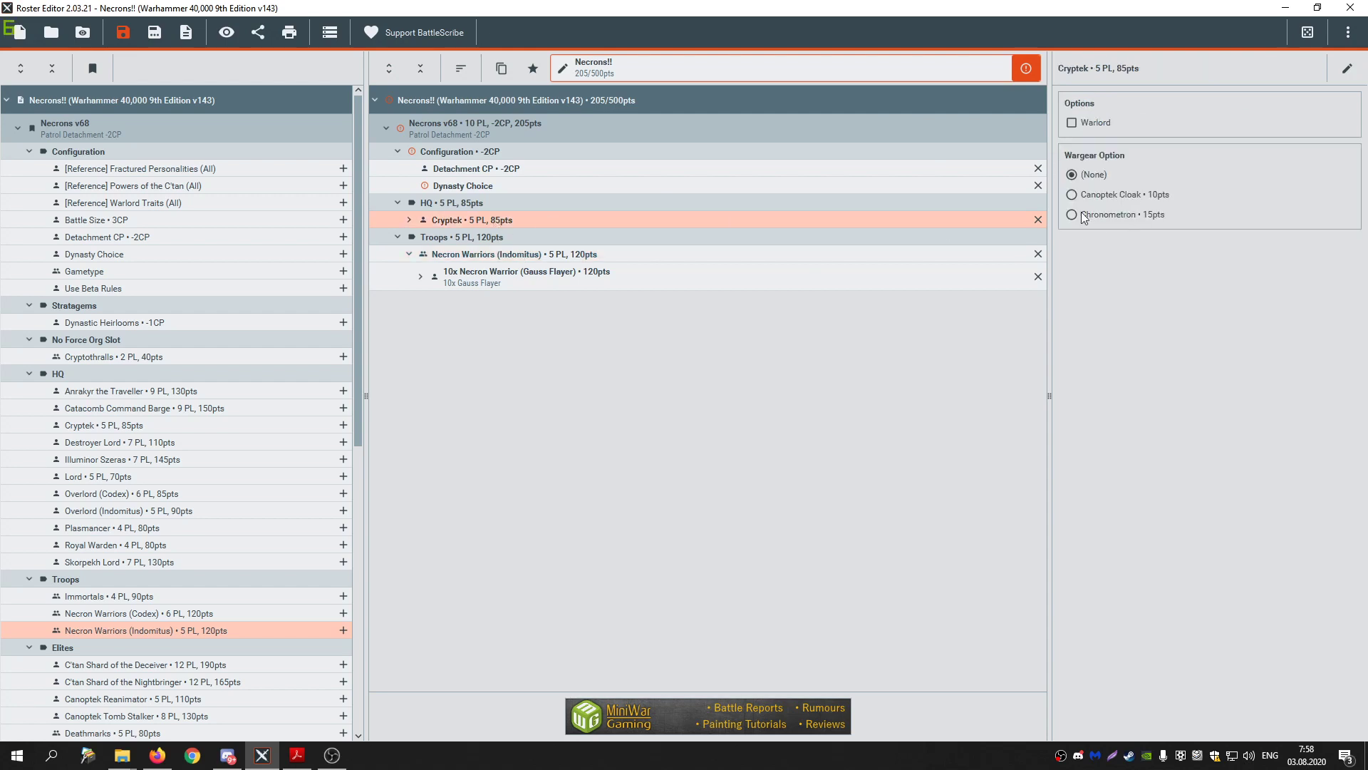
click(1071, 123)
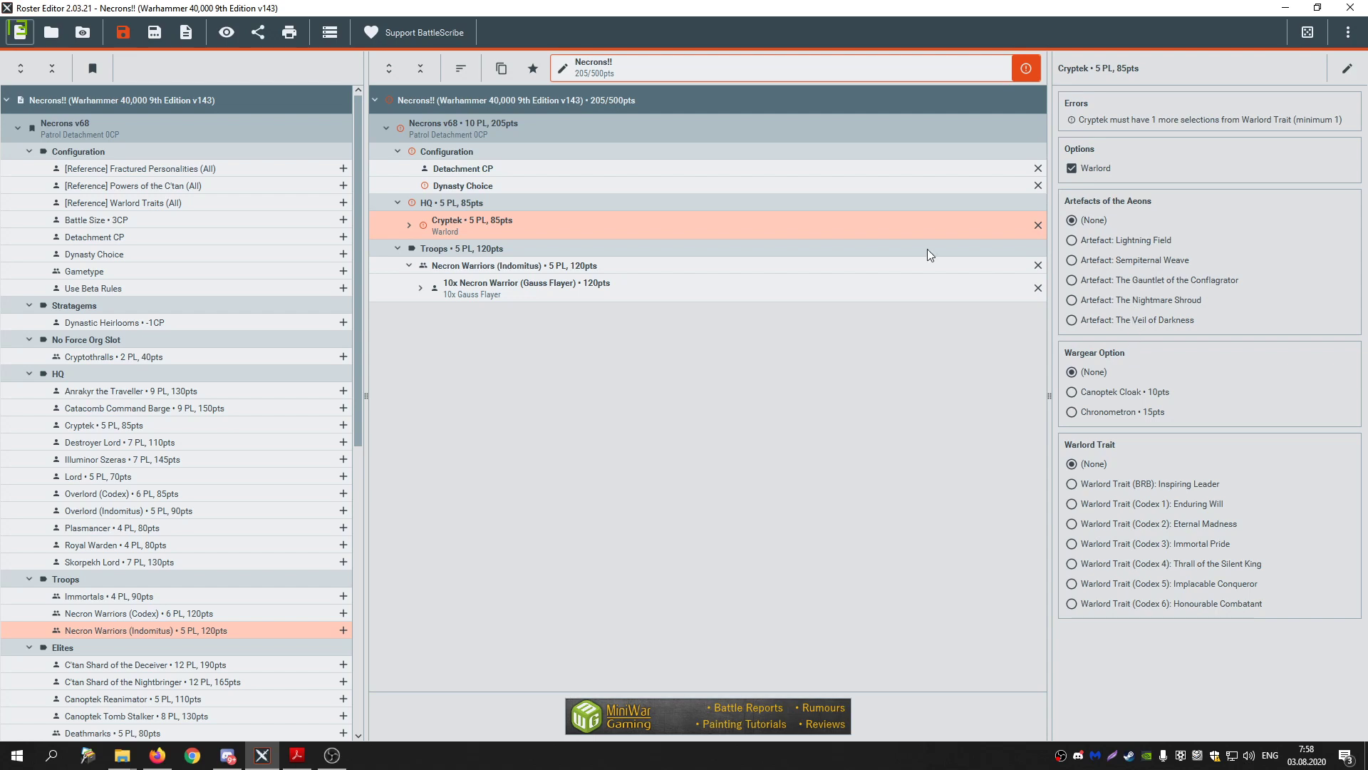
click(1143, 321)
click(1241, 565)
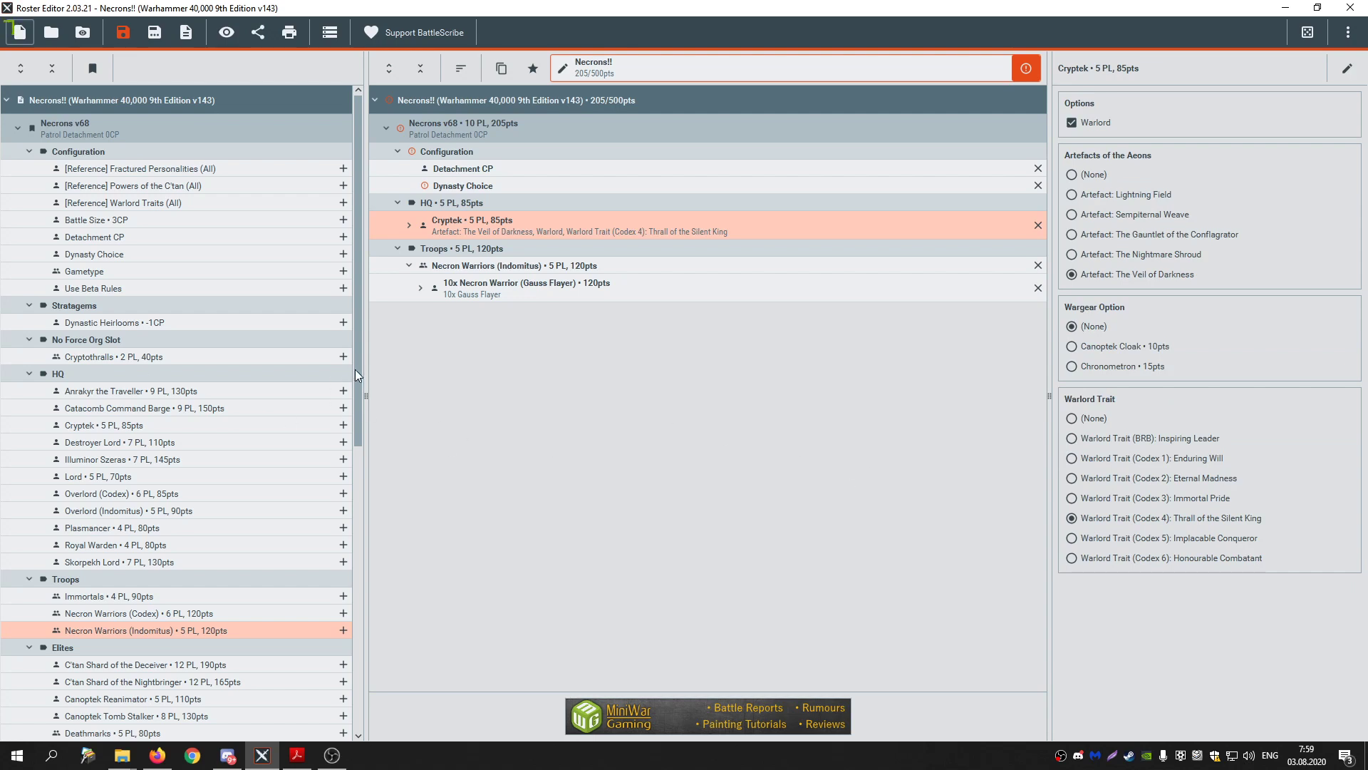
- Set the dynastic code of the Dynasty Choice entry to Sautekh
scroll(357, 373, down, 1)
drag(356, 373, 346, 434)
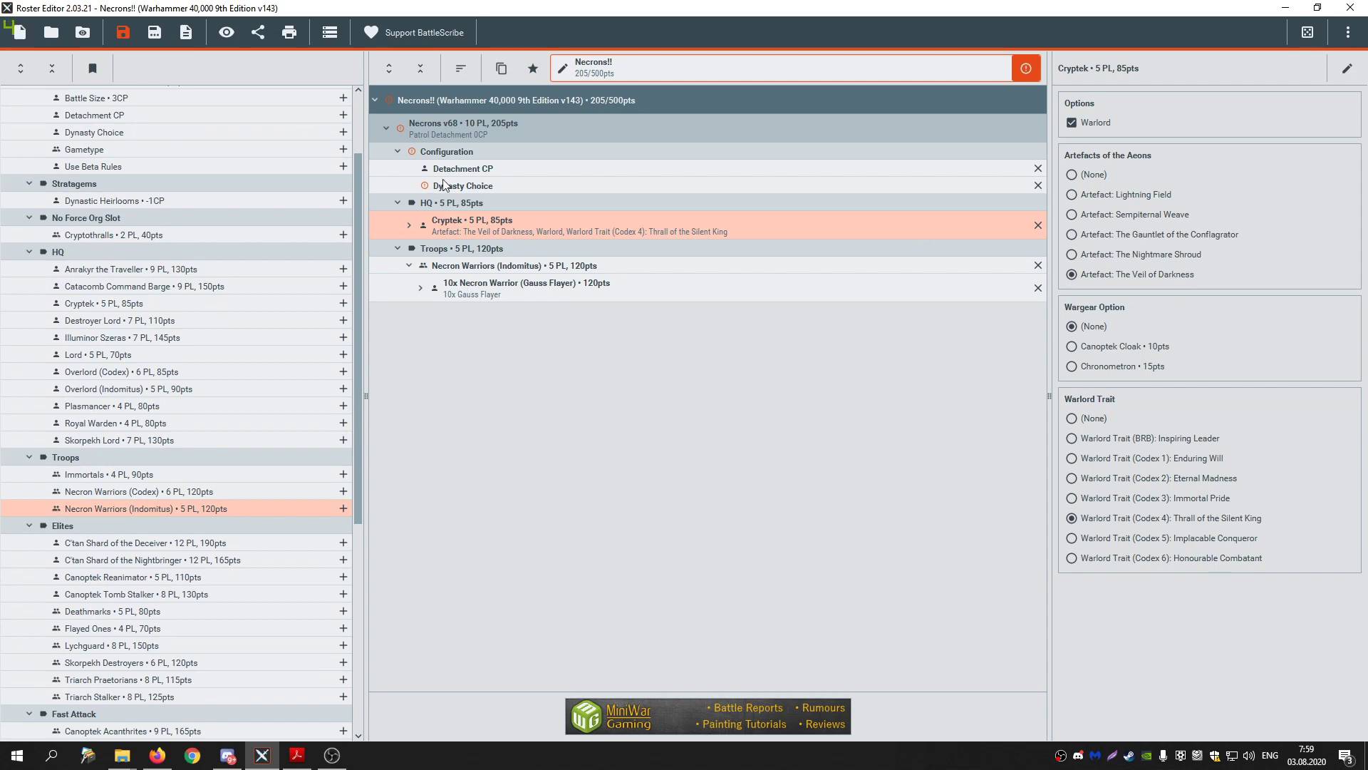
click(464, 187)
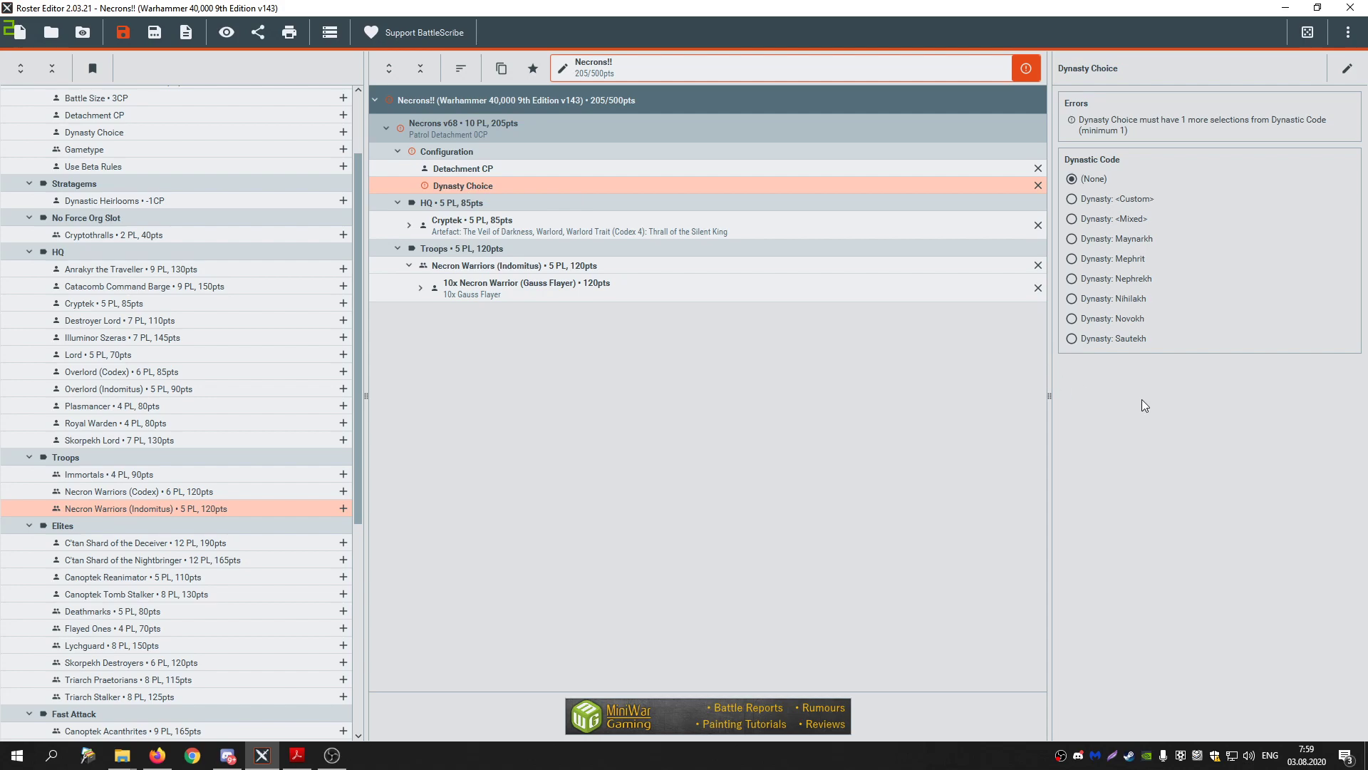
click(1118, 340)
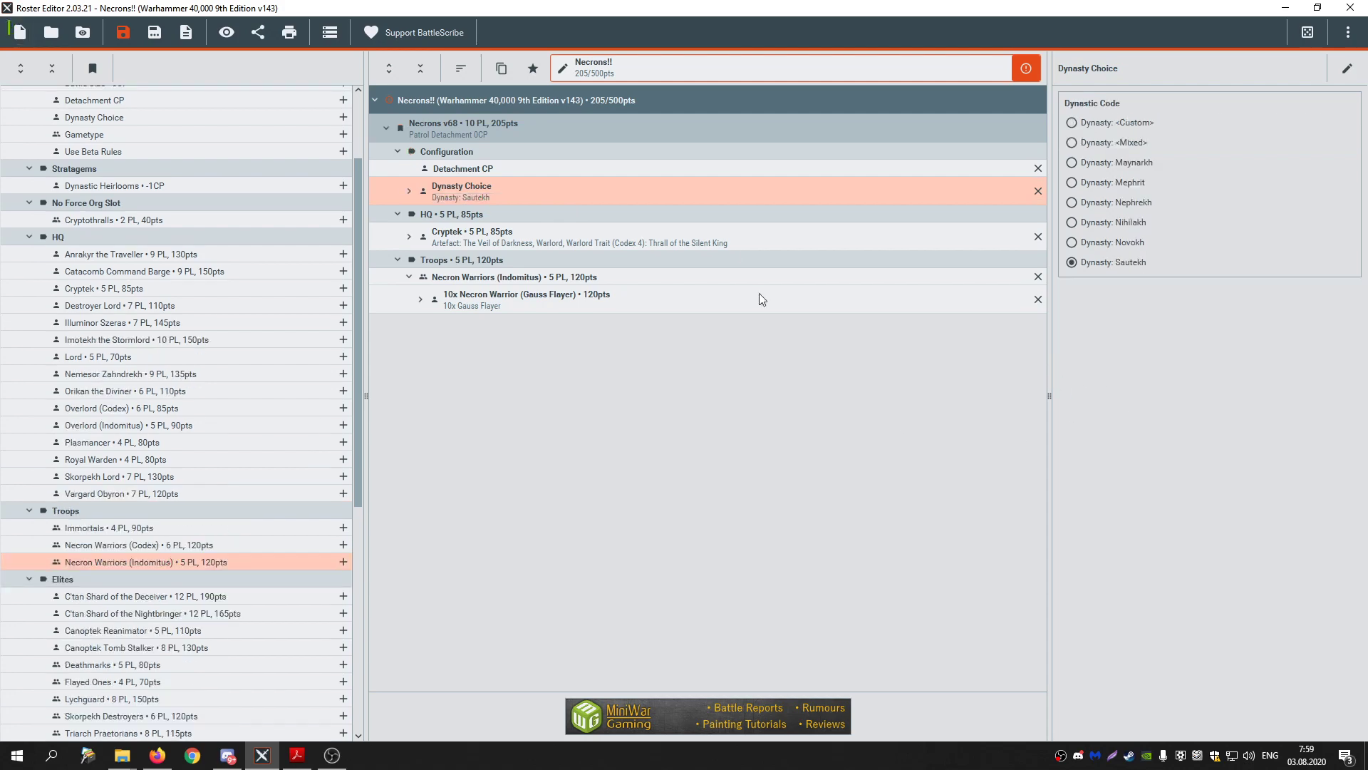
- Add a Battle Size entry set to 1. Combat Patrol (0-50 Total PL / 0-500 Points), removing the extra Dynasty Choice entry
scroll(194, 166, up, 3)
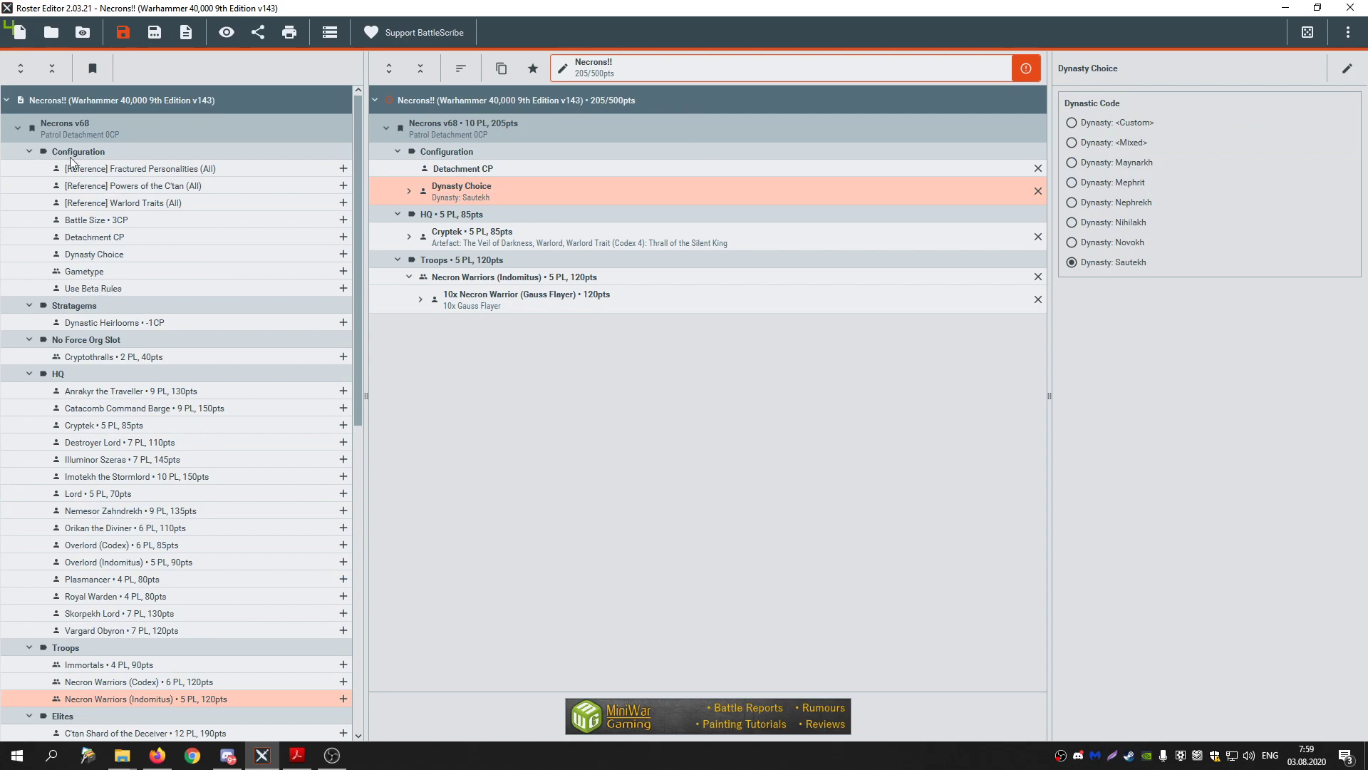
double_click(107, 256)
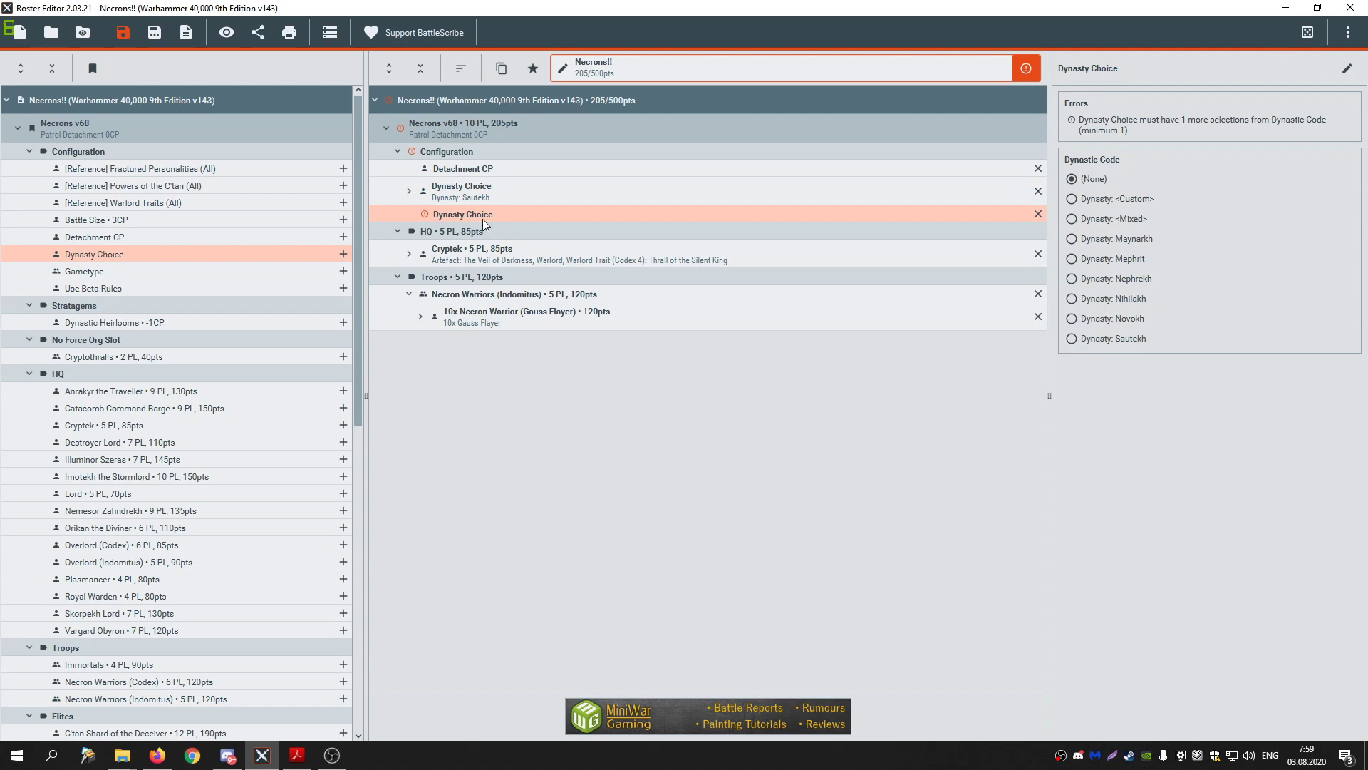
key(Delete)
double_click(105, 219)
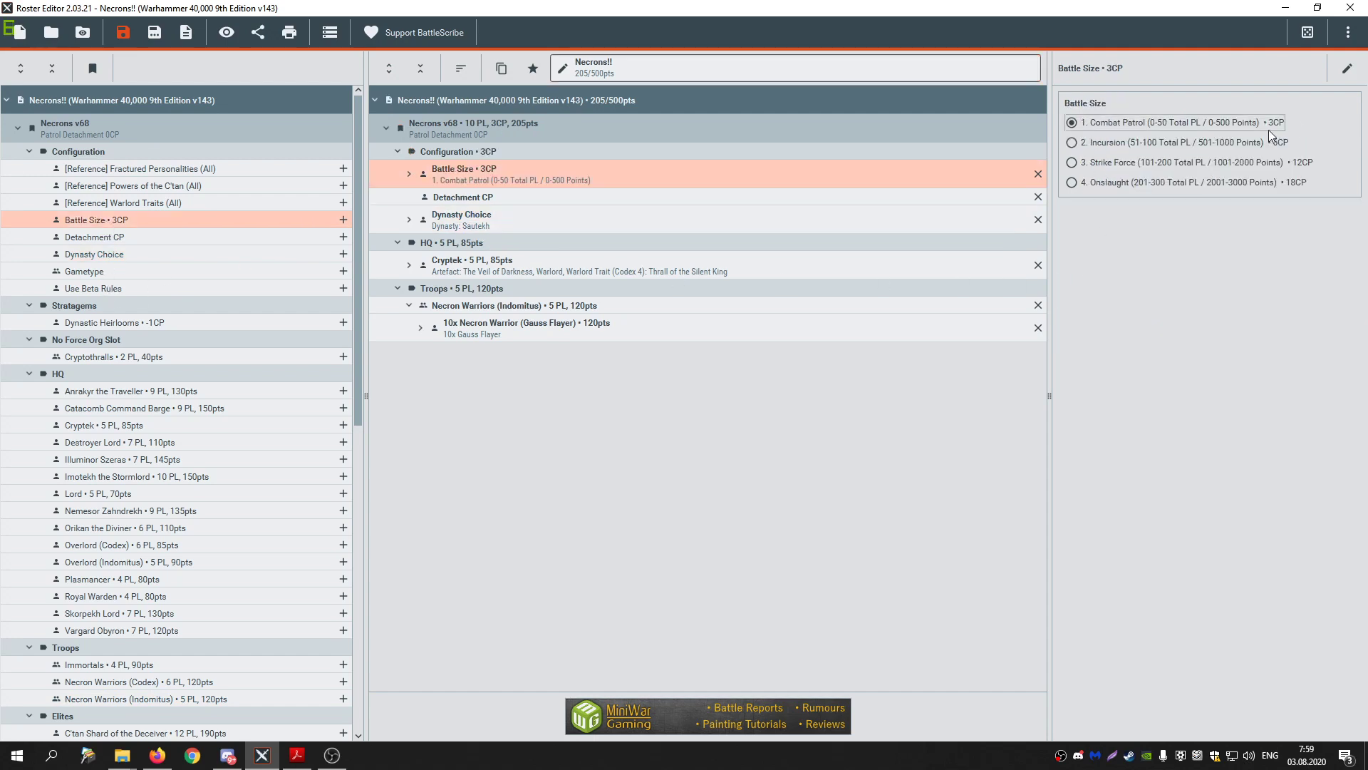
- Look up the starting Command points for each battle size in the Core Book PDF
click(297, 754)
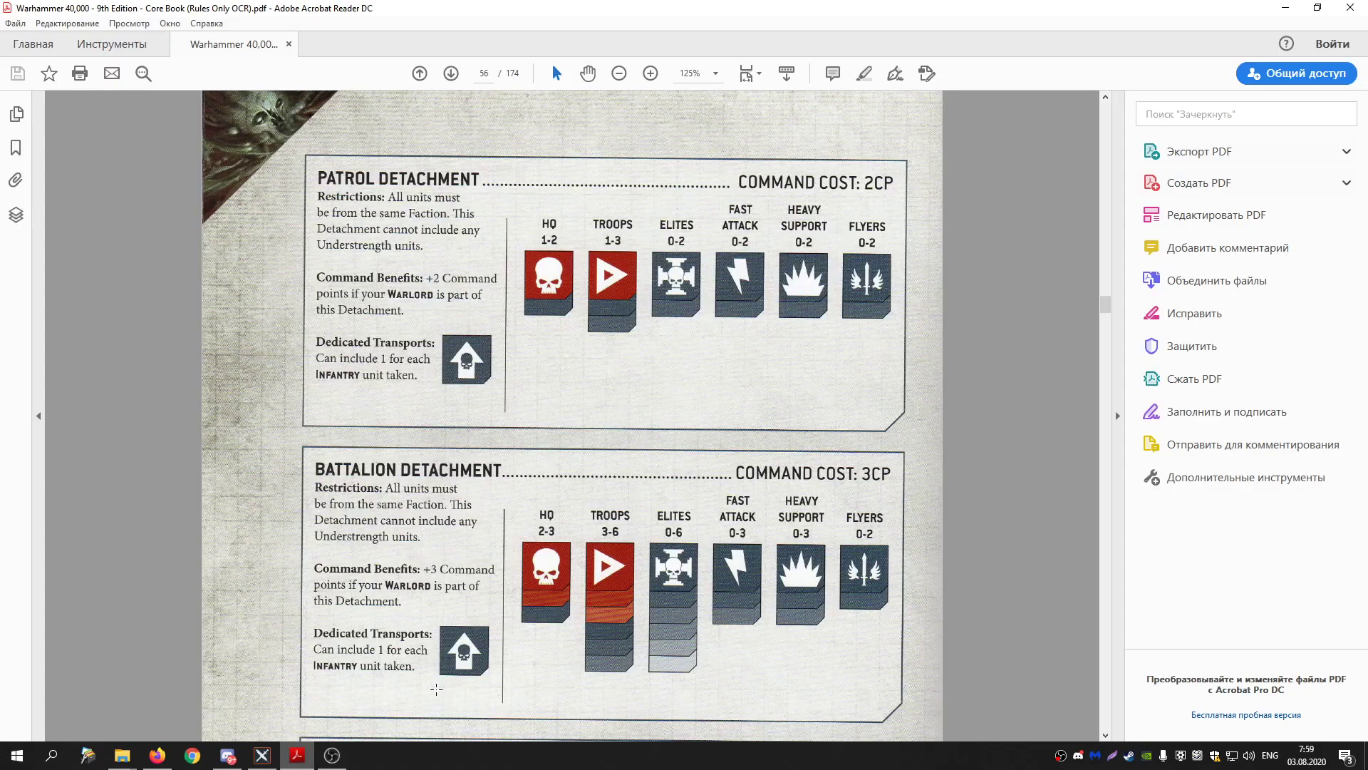
scroll(590, 550, up, 10)
scroll(590, 550, up, 15)
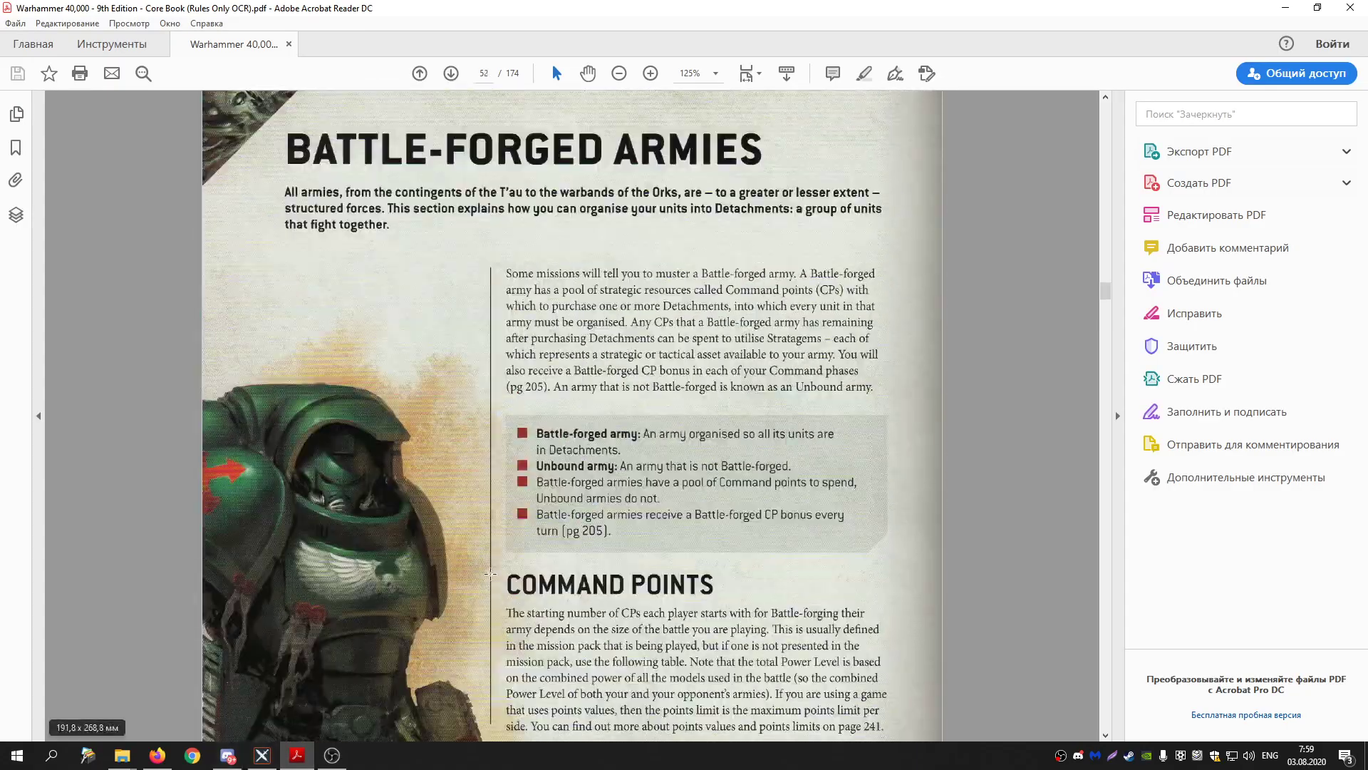
scroll(679, 342, down, 7)
scroll(679, 342, up, 1)
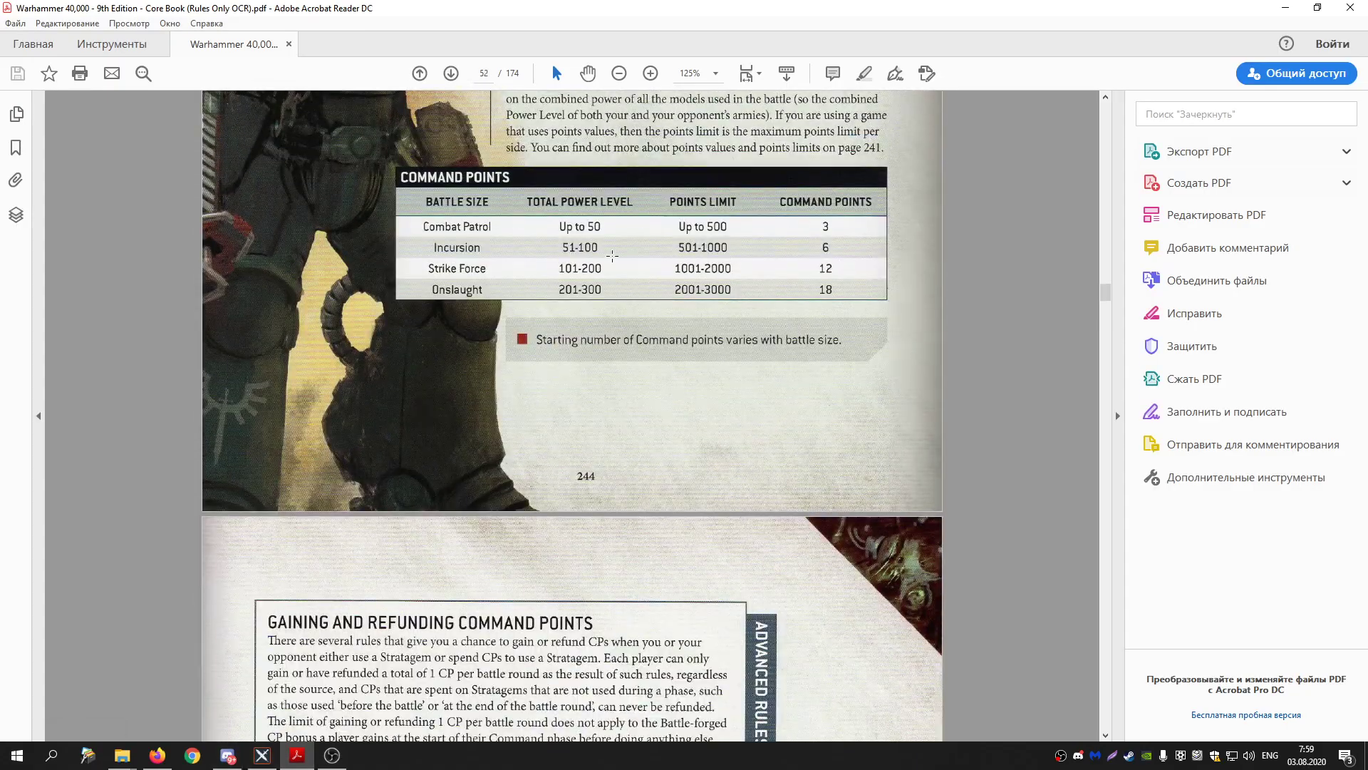
- Switch to BattleScribe and add a second Necron Warriors (Indomitus) unit as a Troops choice
click(263, 755)
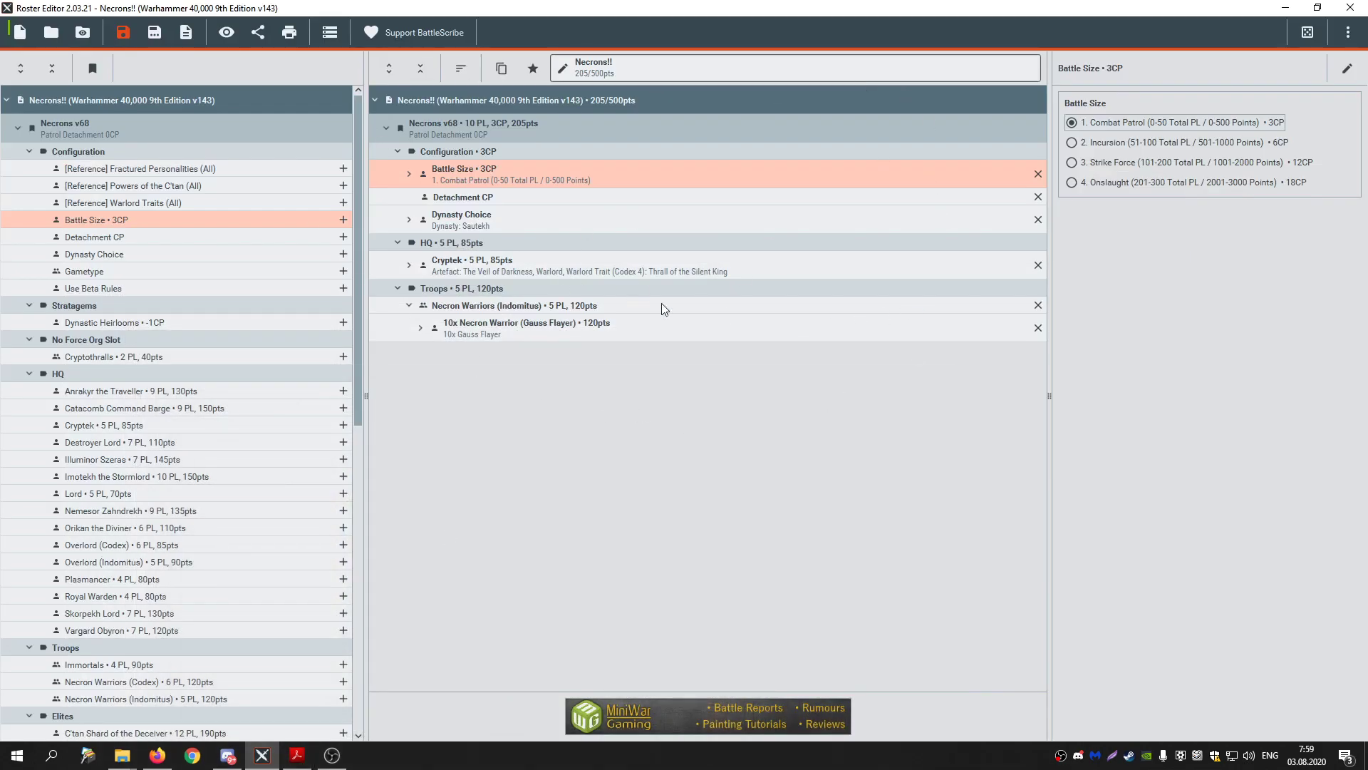
click(537, 336)
scroll(51, 371, down, 3)
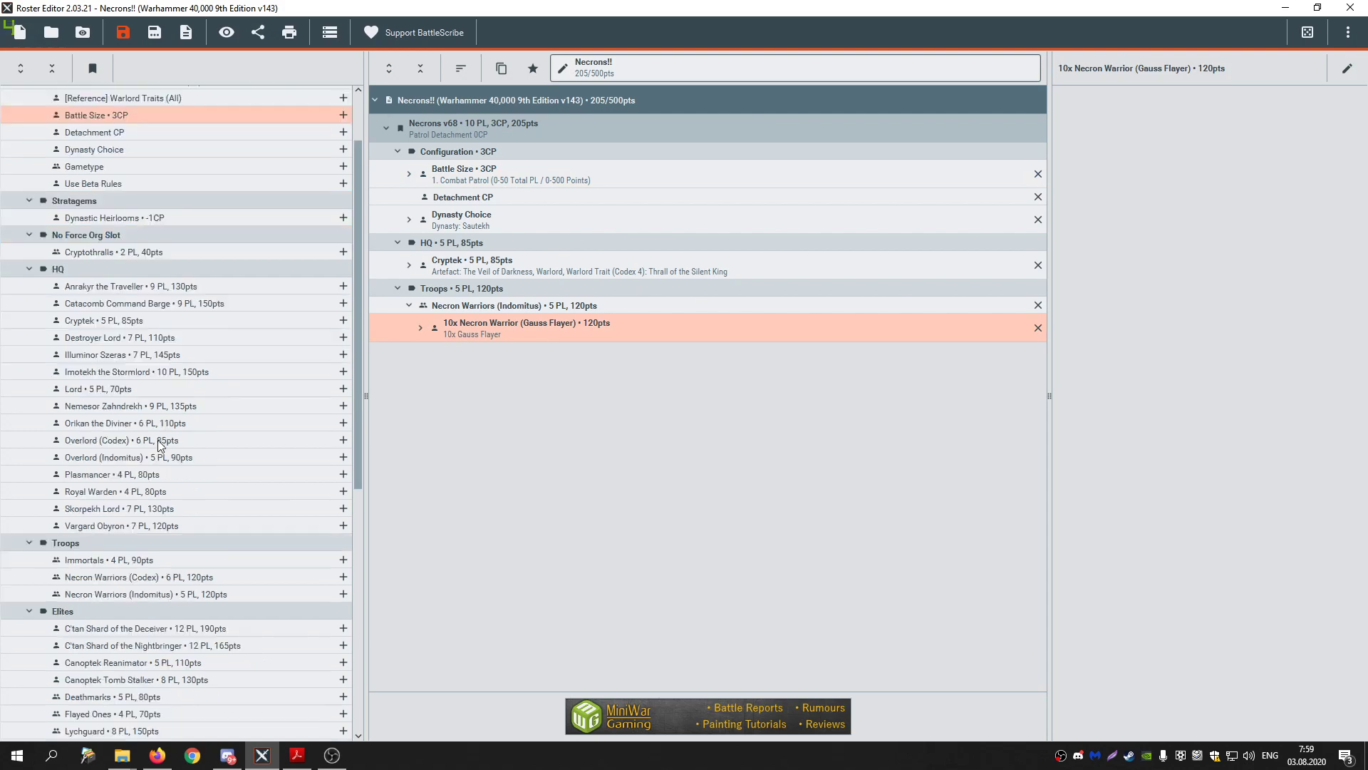
scroll(188, 509, down, 3)
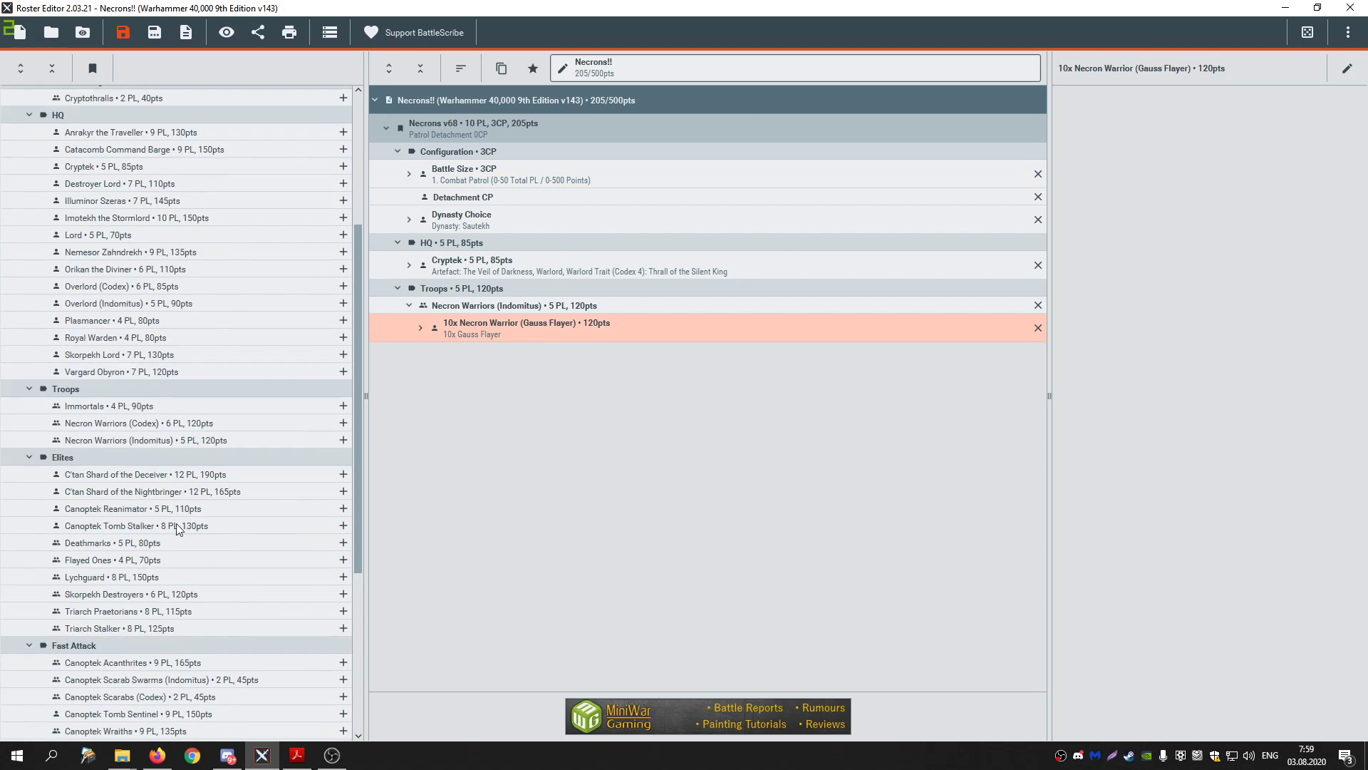
scroll(185, 549, down, 3)
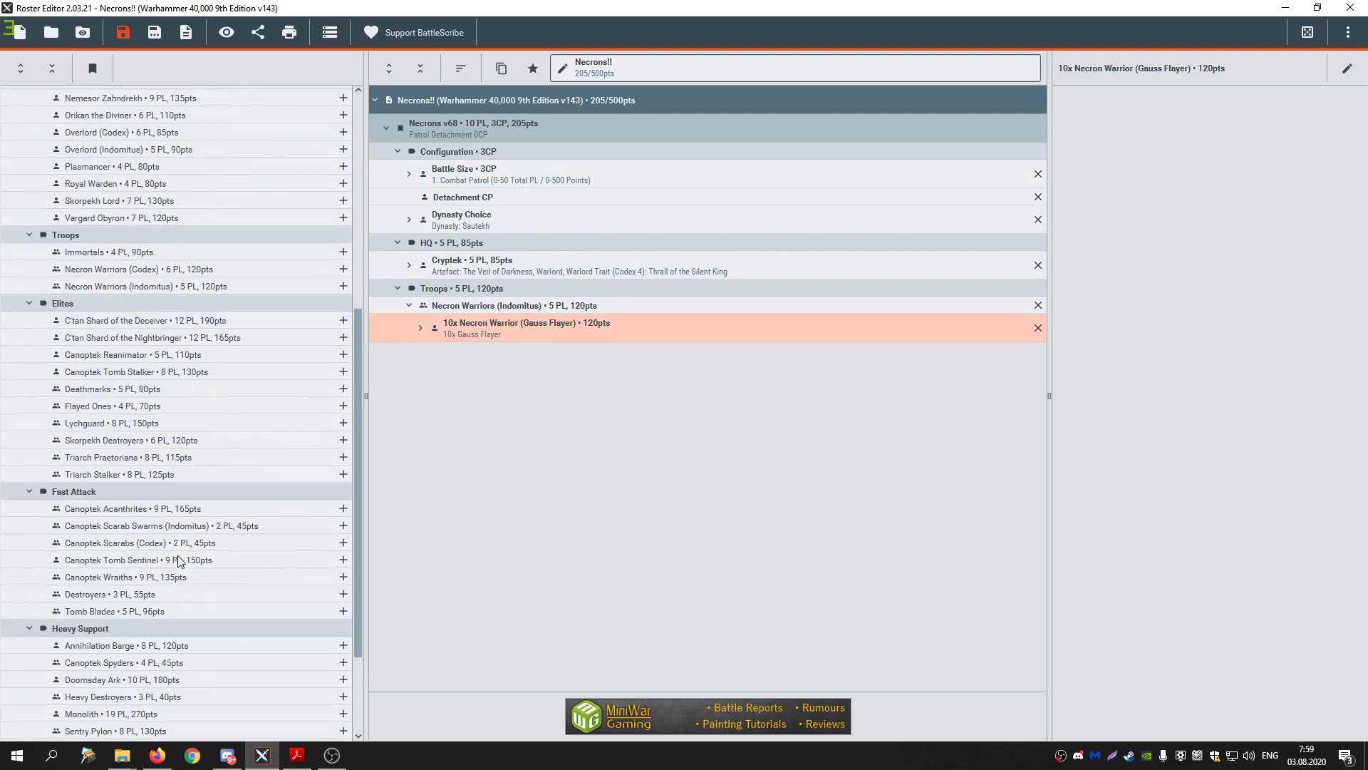
scroll(177, 555, up, 4)
scroll(203, 395, up, 3)
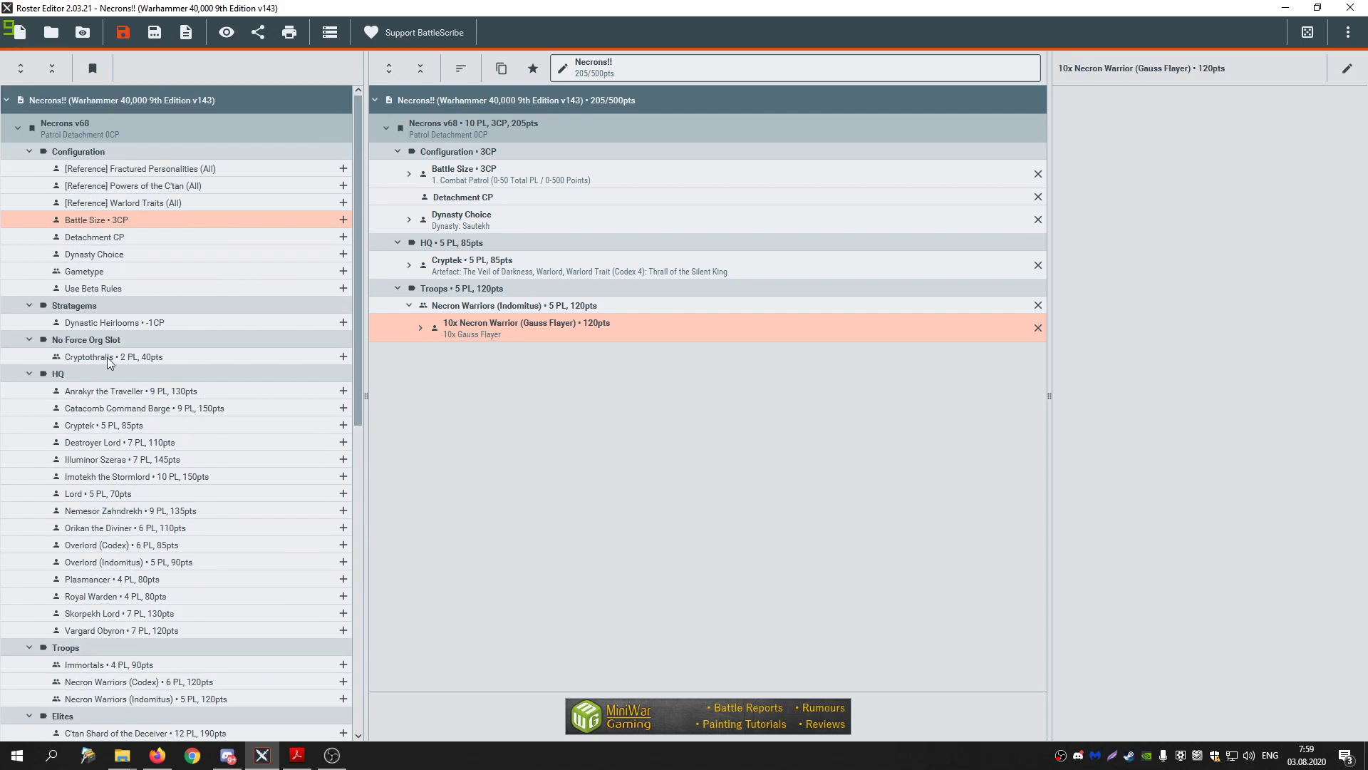
scroll(181, 449, down, 3)
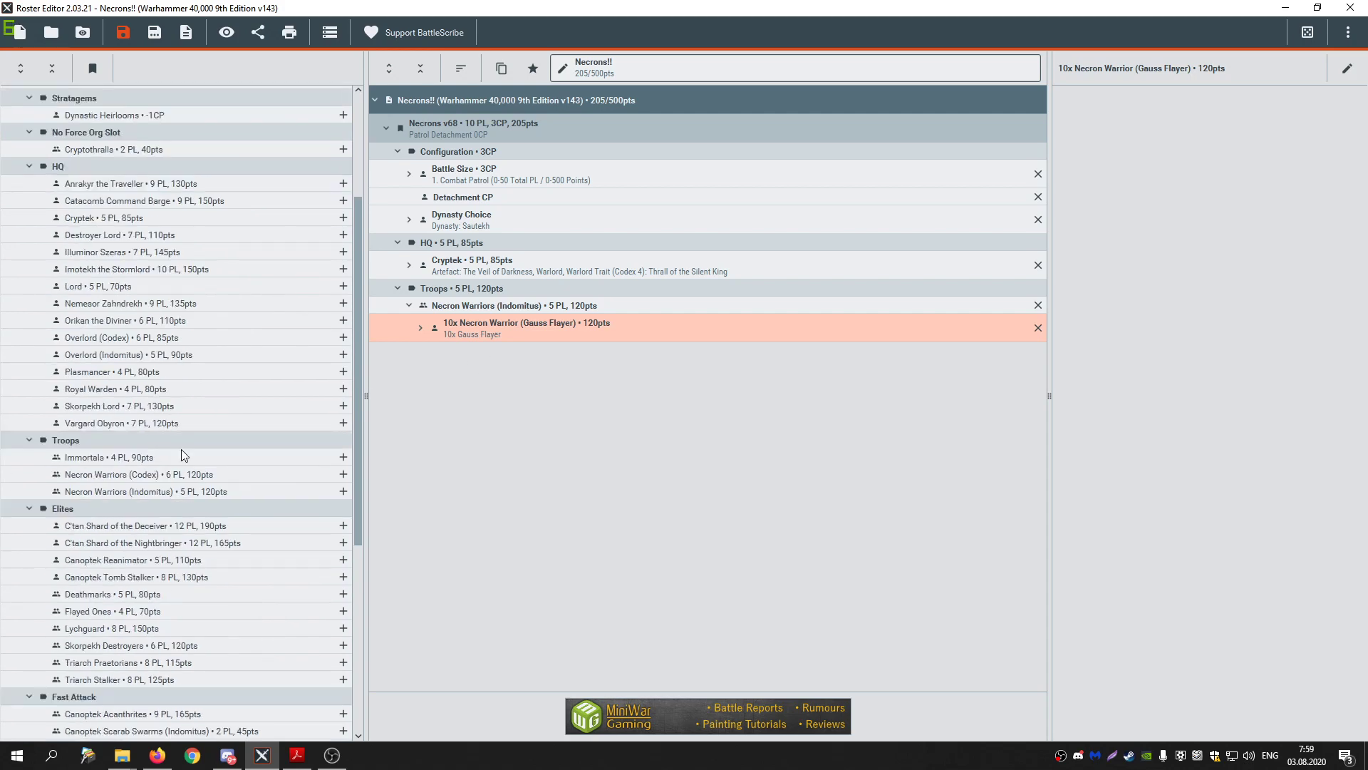
double_click(162, 492)
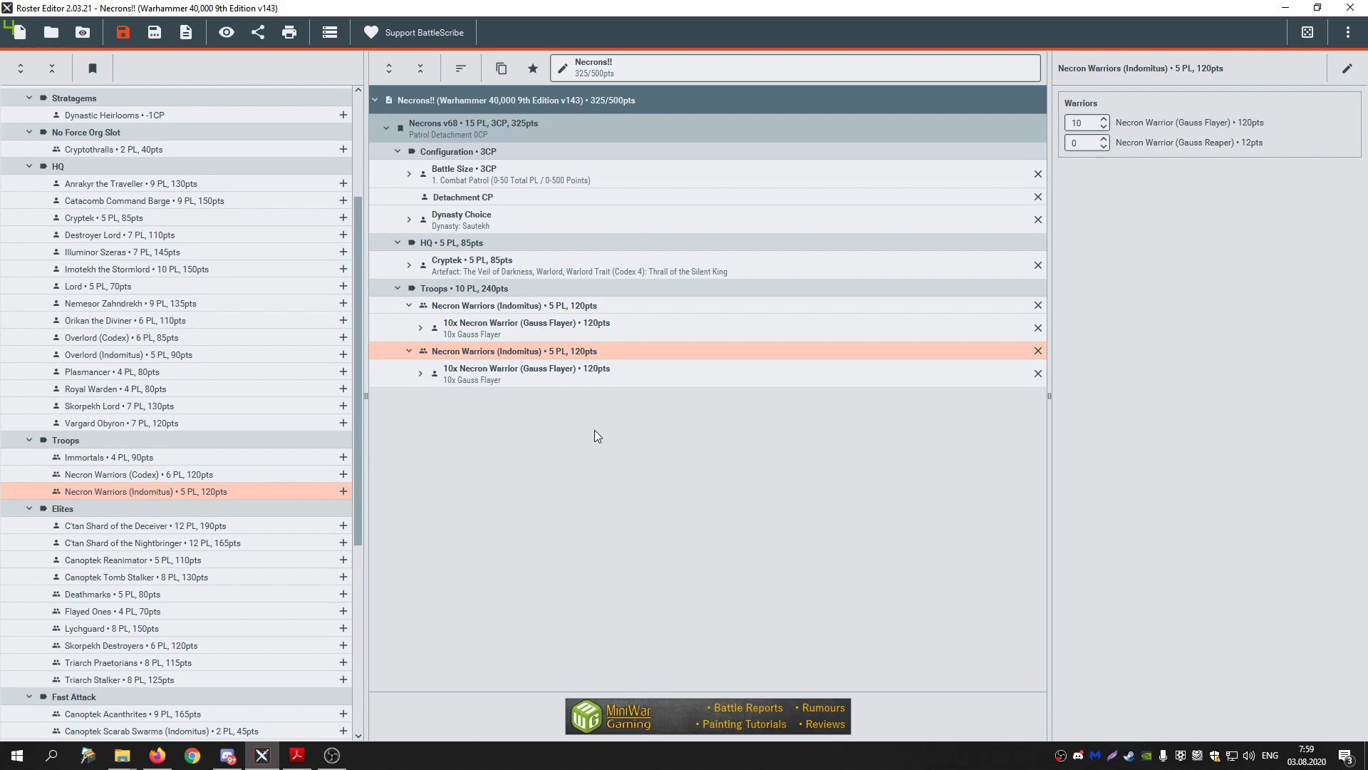
- Try a Doomsday Ark as the Heavy Support choice and remove it from the roster
scroll(228, 555, down, 1)
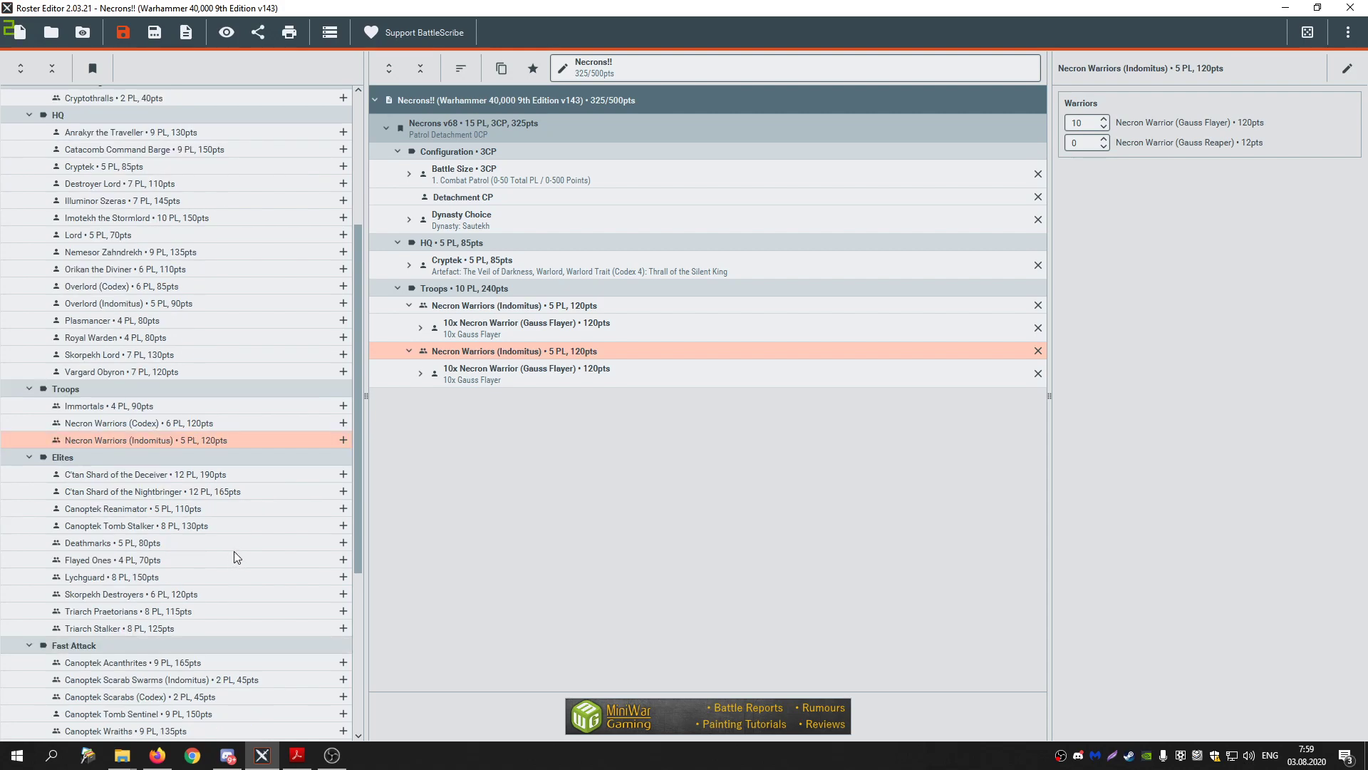
scroll(234, 550, down, 5)
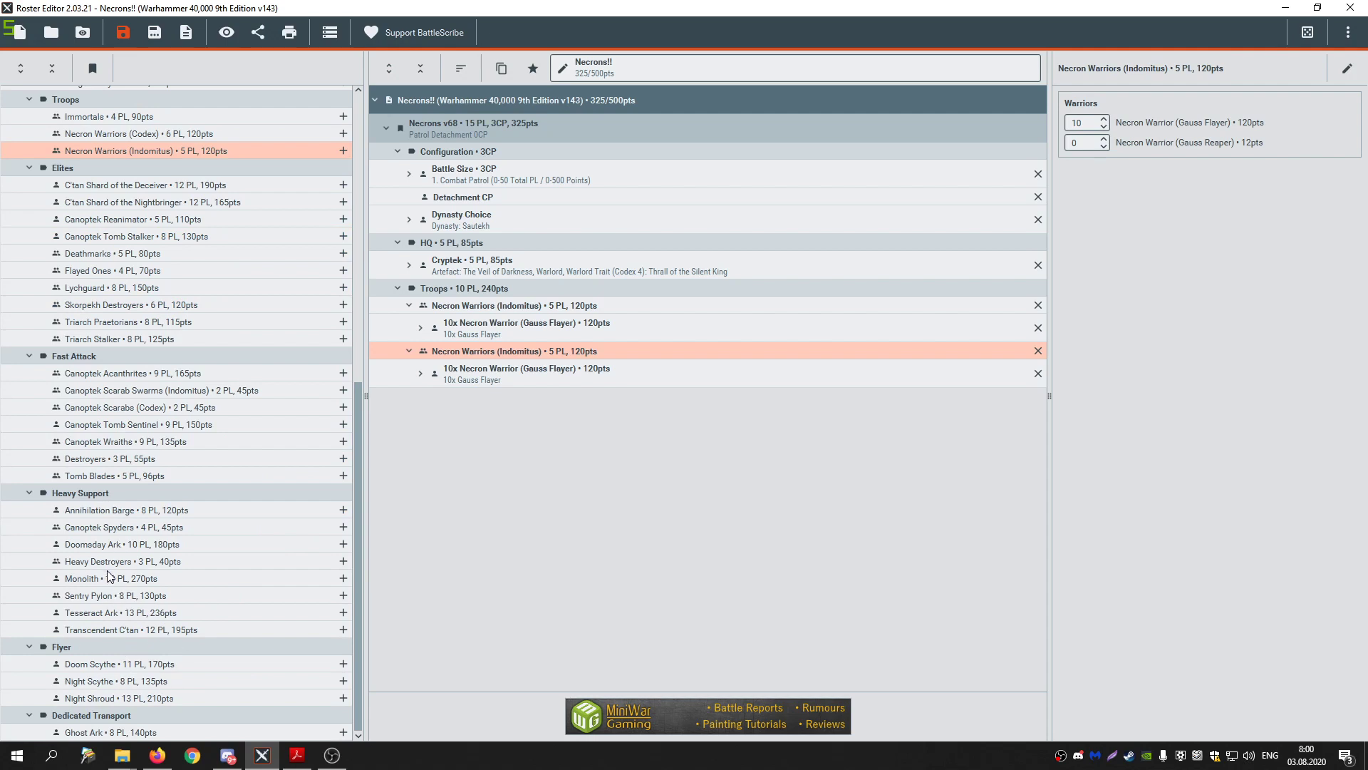
click(78, 496)
double_click(102, 546)
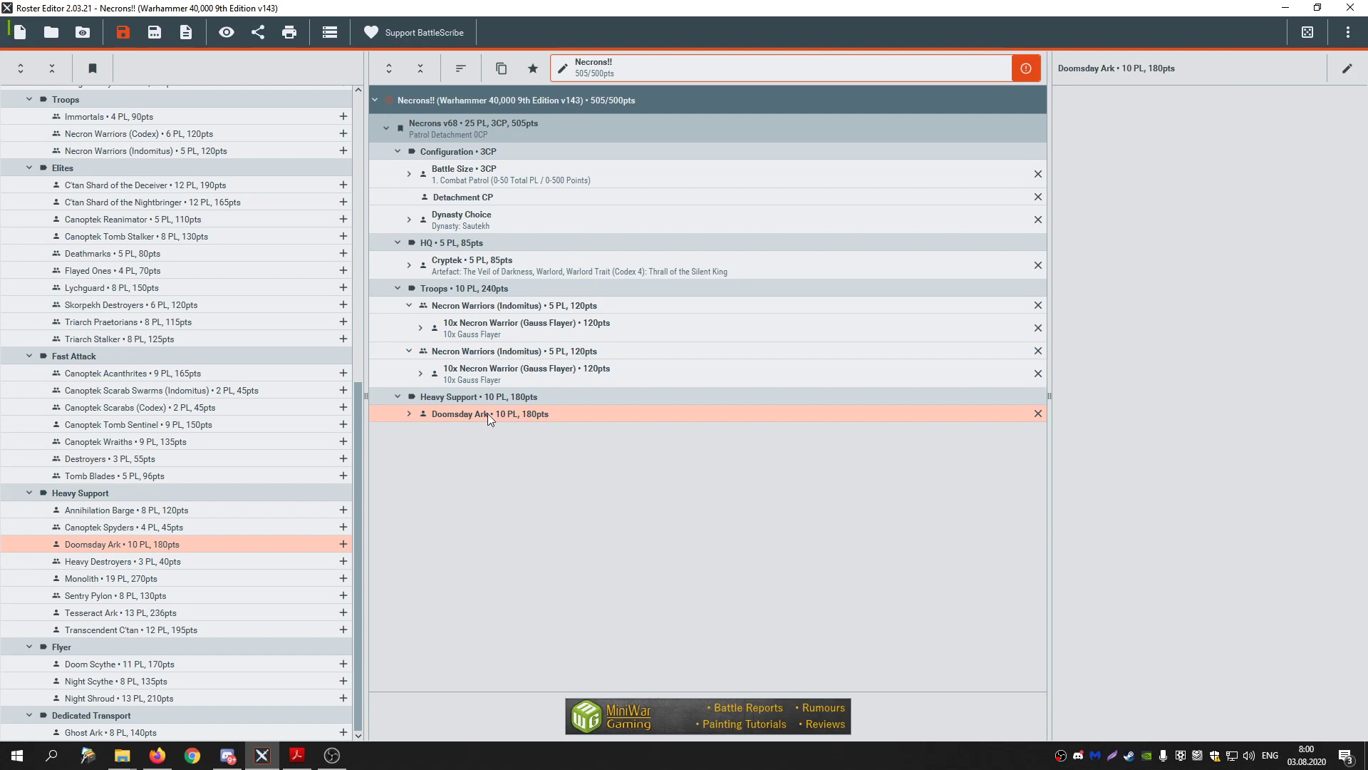
key(Delete)
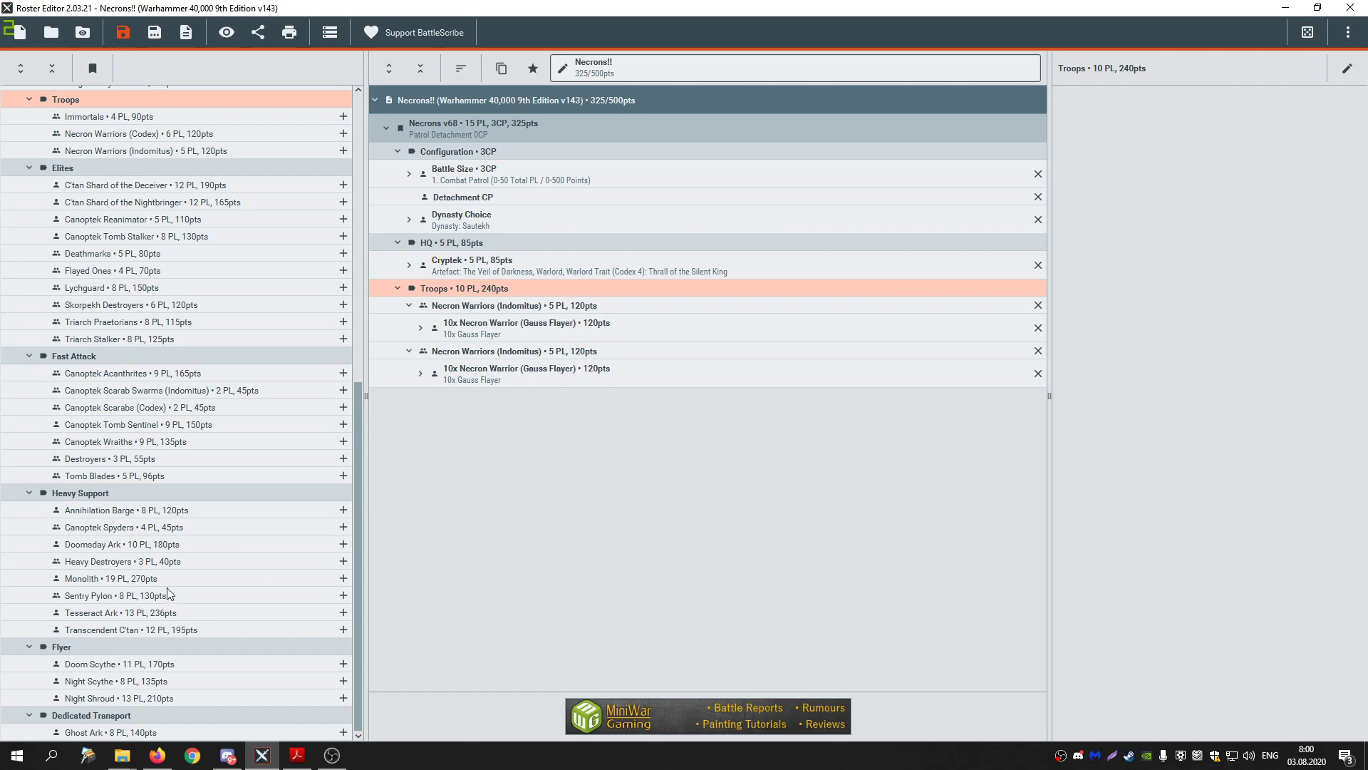
- Add a Destroyers unit as a Fast Attack choice and set its size to 3 Destroyers
click(112, 460)
drag(112, 460, 479, 440)
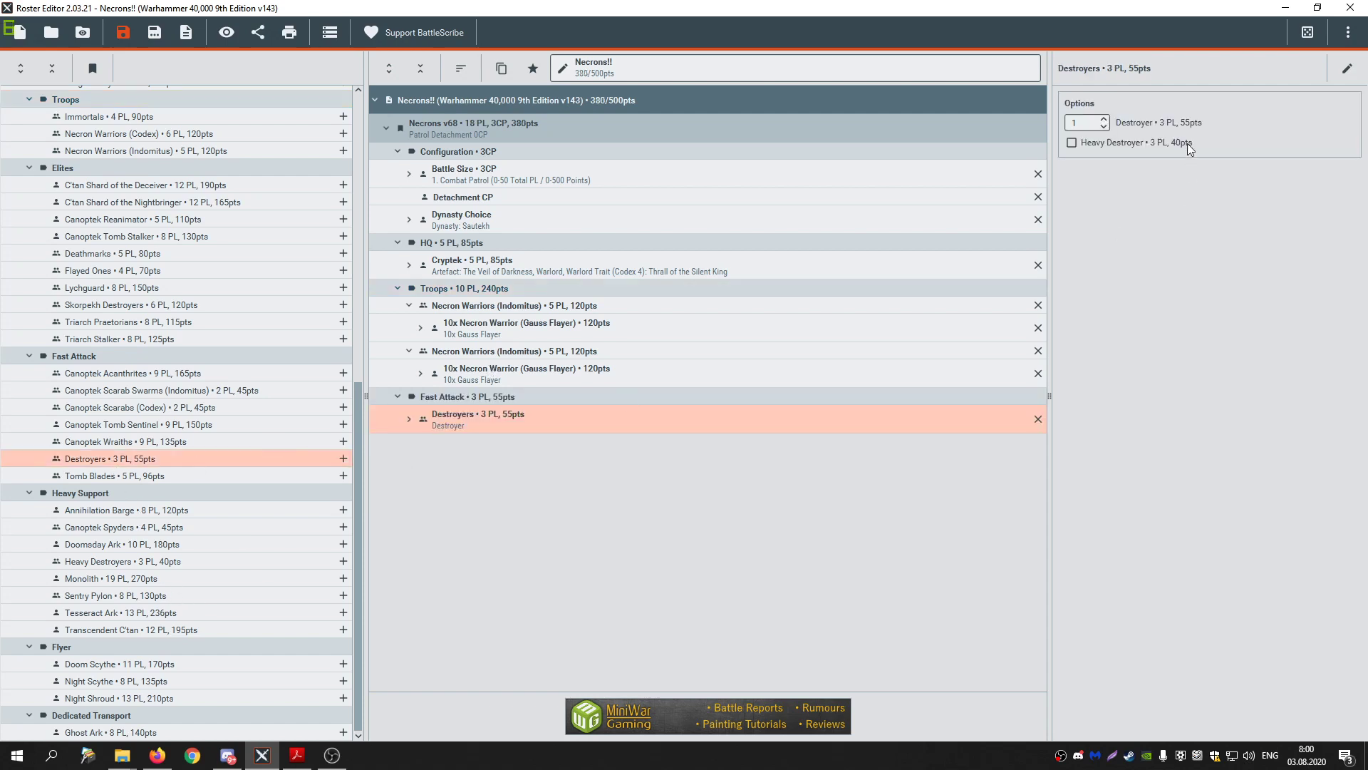
click(1105, 117)
click(1105, 117)
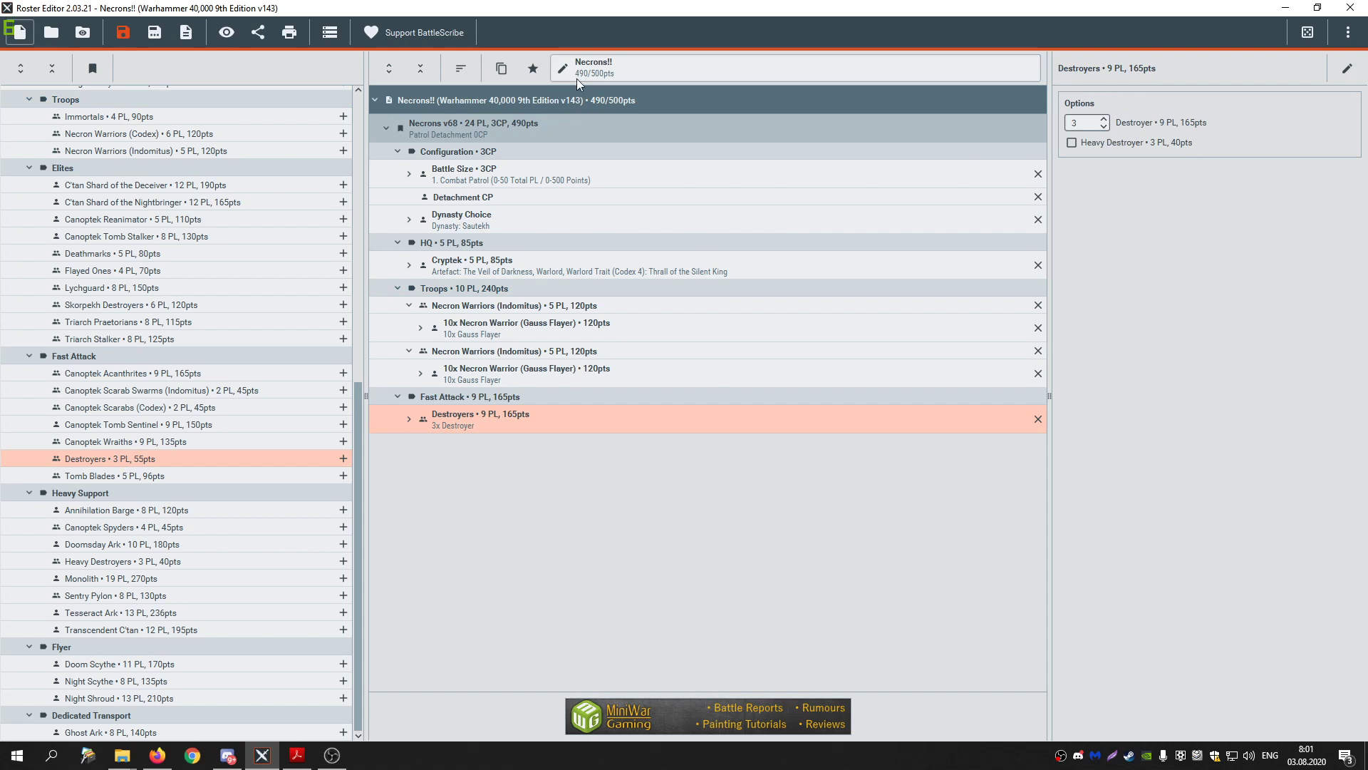
- Give the Cryptek the Canoptek Cloak as its wargear option
click(532, 267)
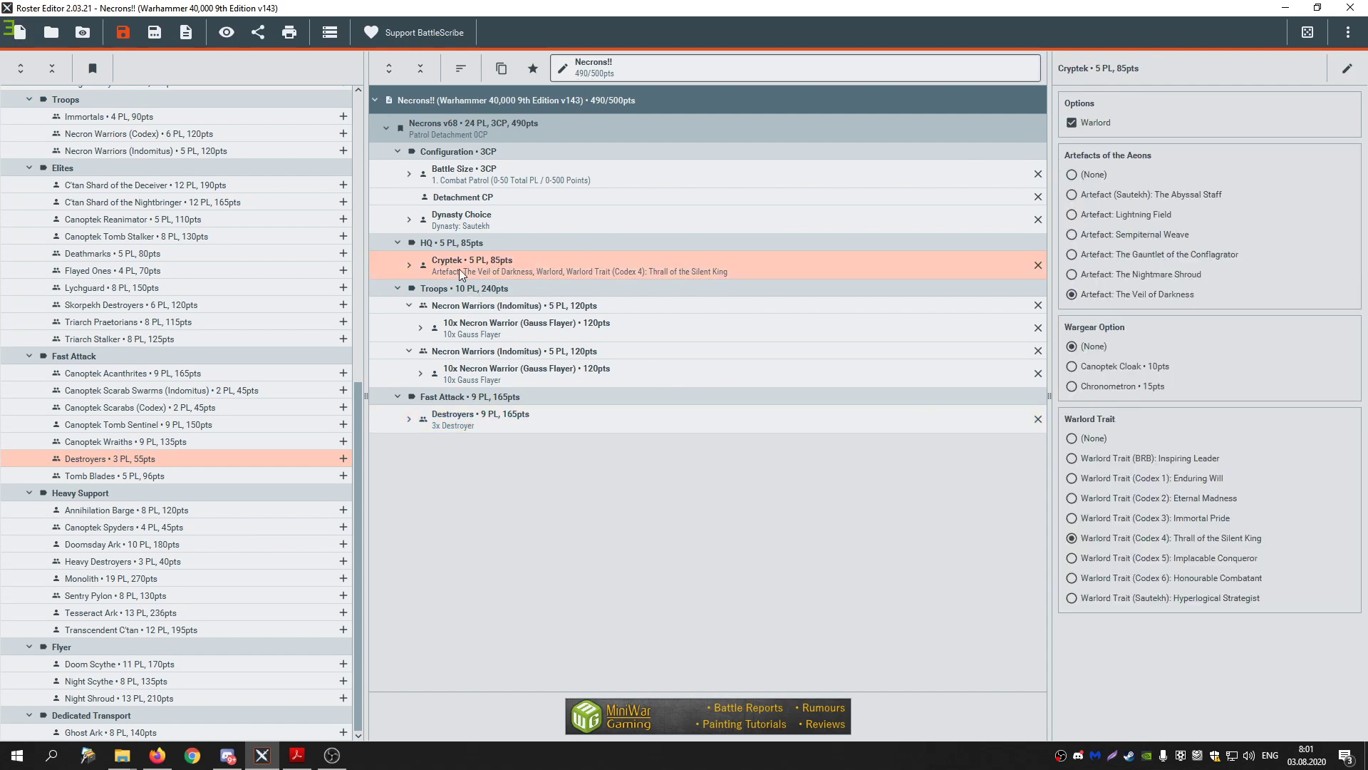
click(1155, 367)
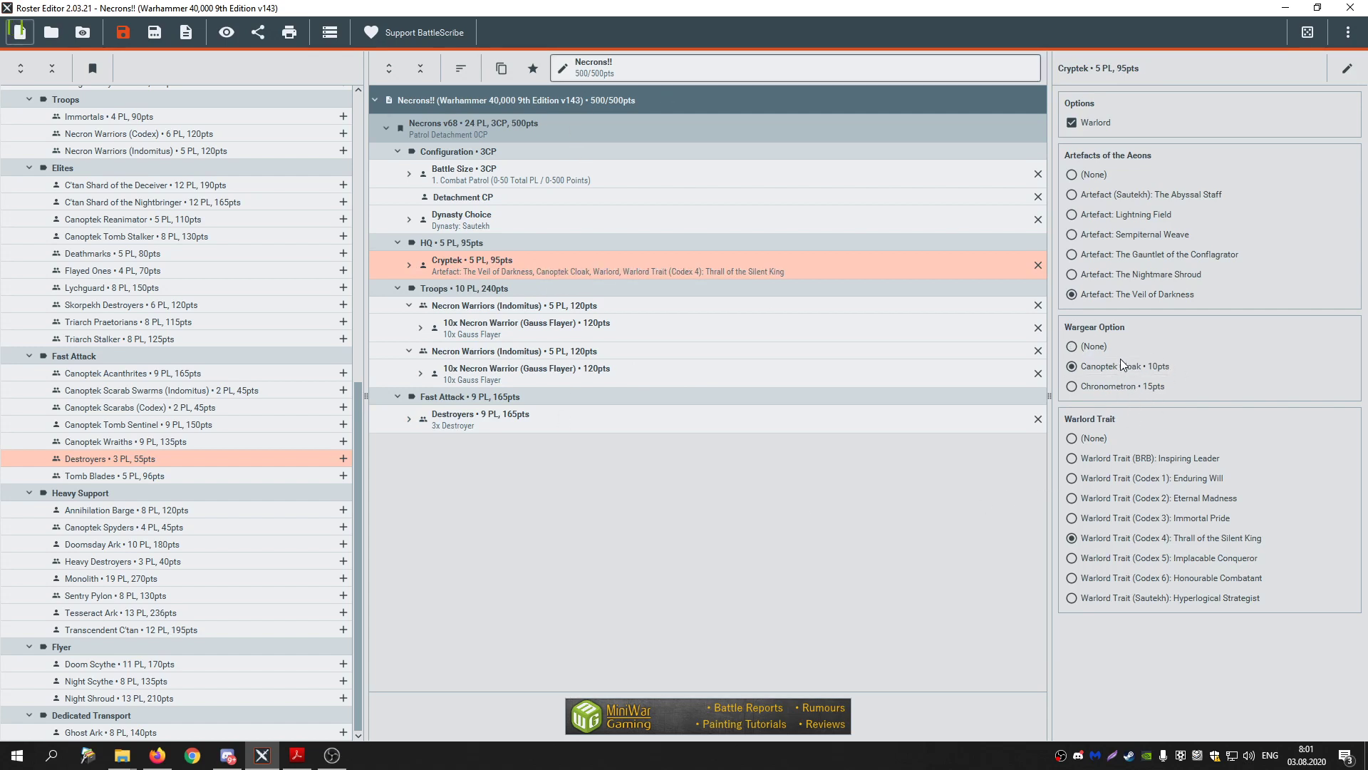
- Re-equip the second Necron Warriors unit with 0 Gauss Flayer and 10 Gauss Reaper models
click(473, 416)
click(529, 378)
click(547, 351)
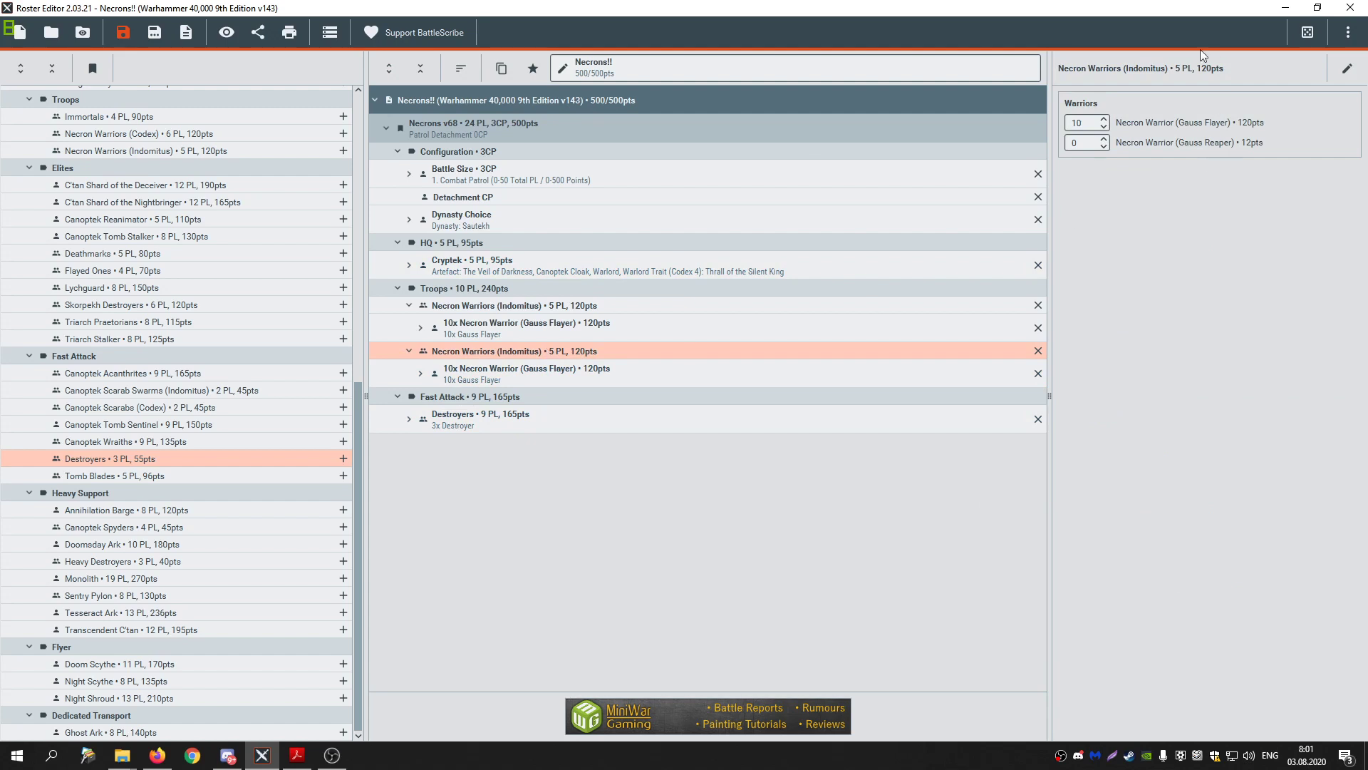
click(486, 308)
click(712, 351)
key(ctrl+a)
text(0)
key(Tab)
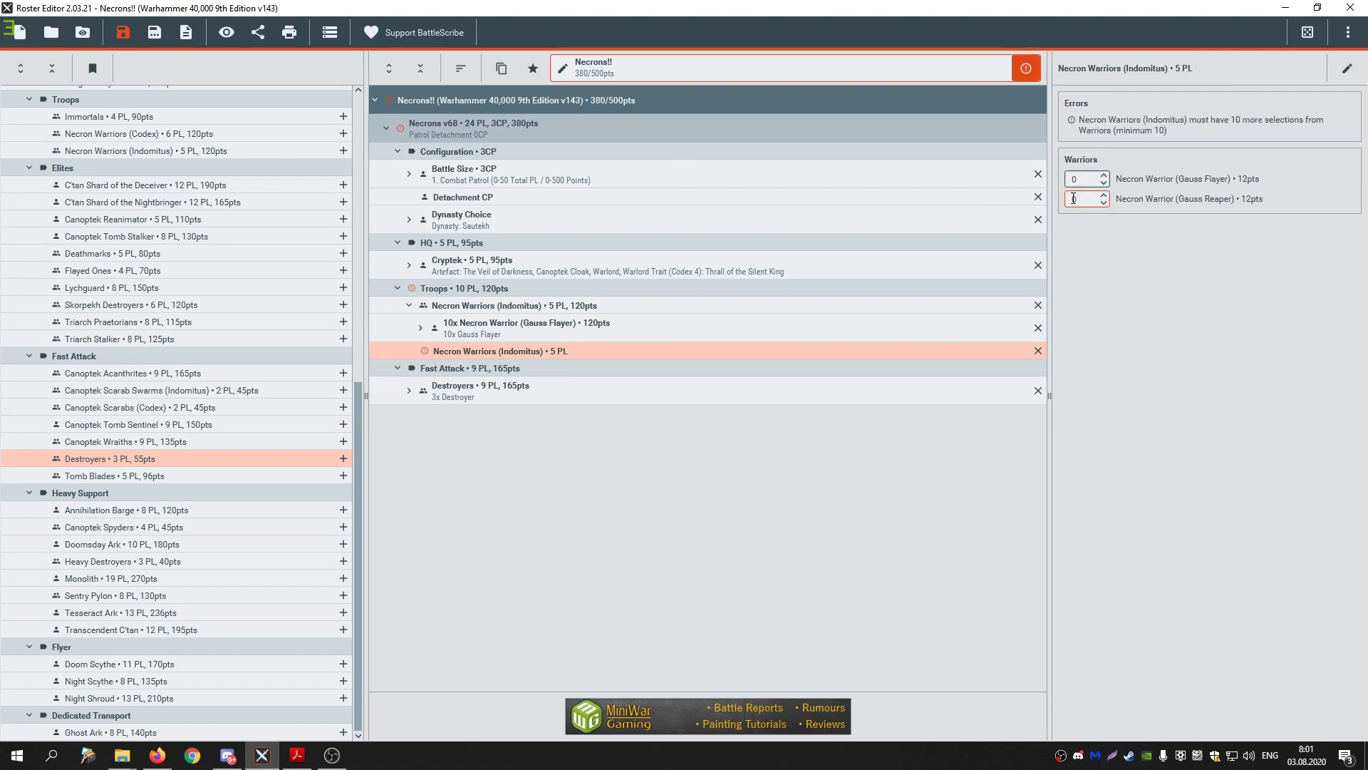
text(10)
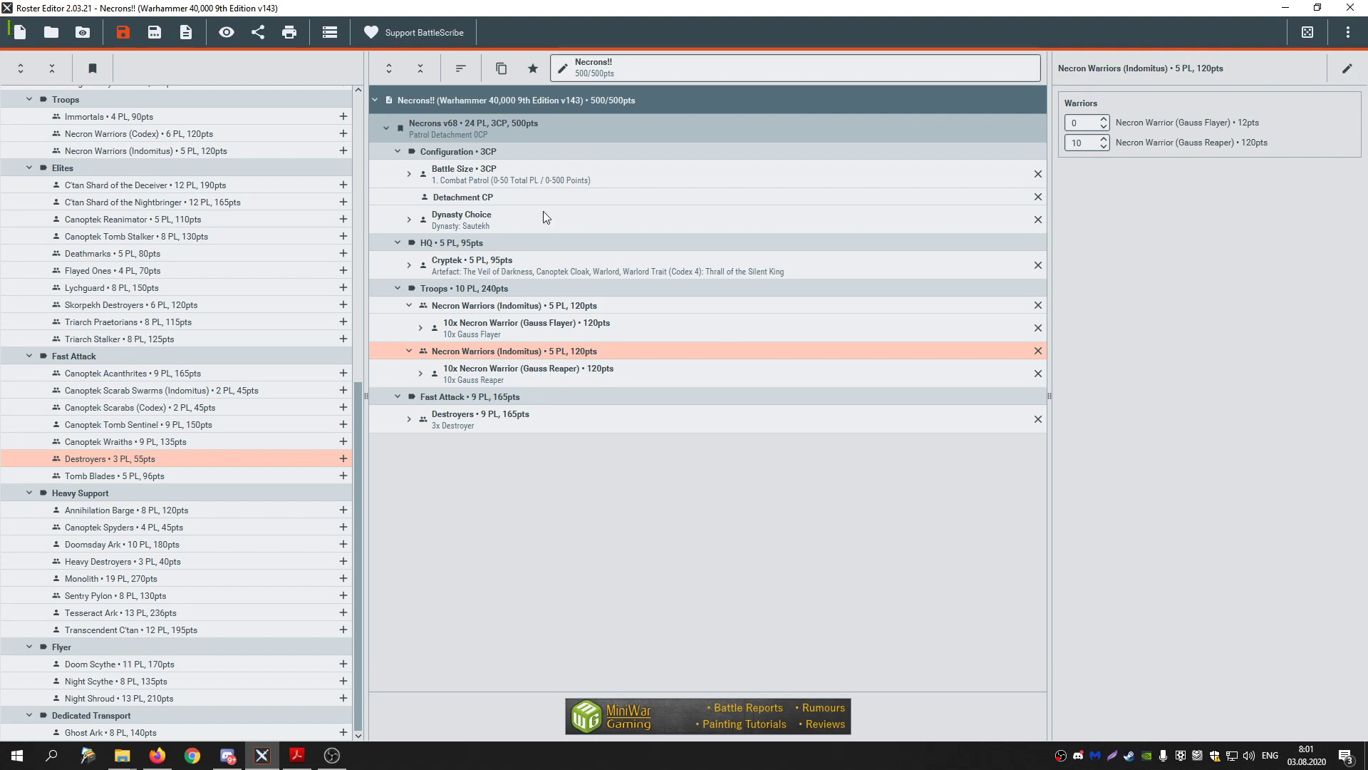
- Save the roster in the wh40k folder under the name 500 necrons
click(133, 35)
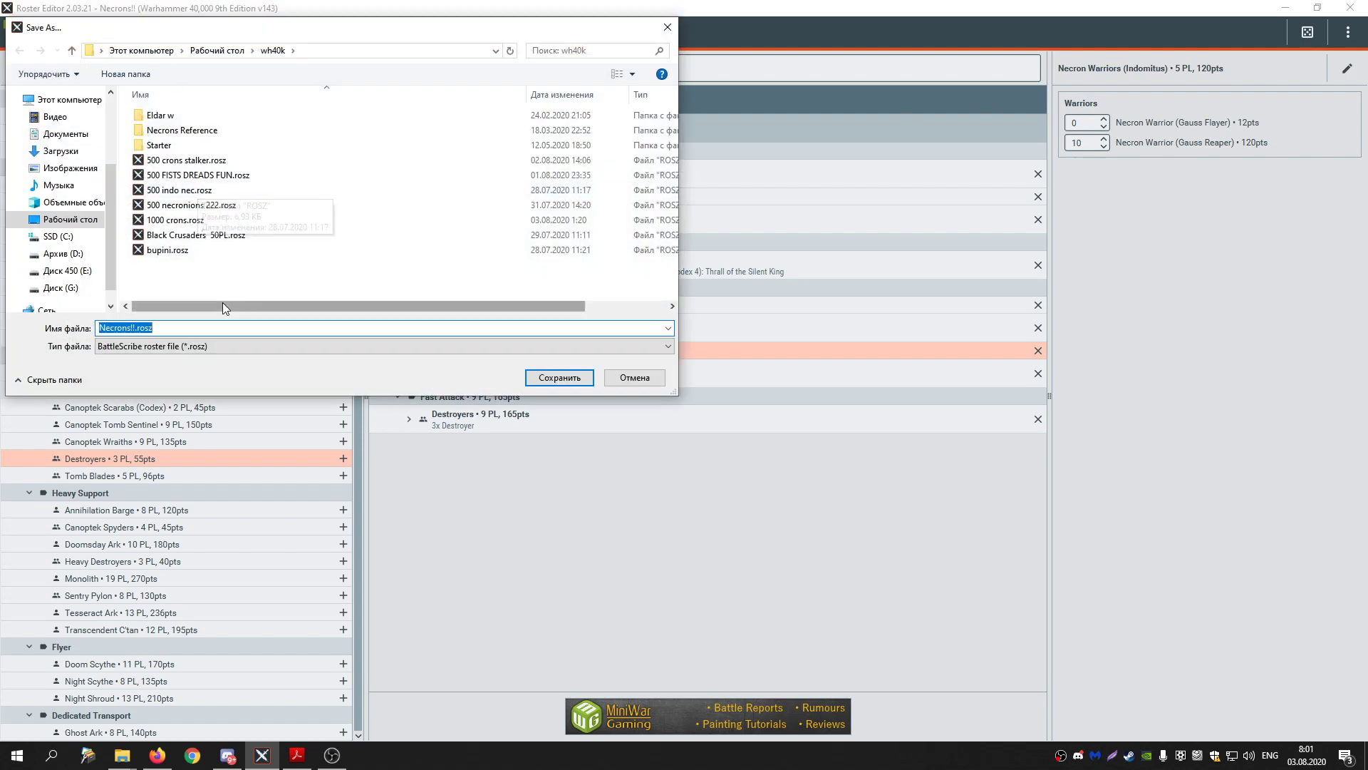
text(500)
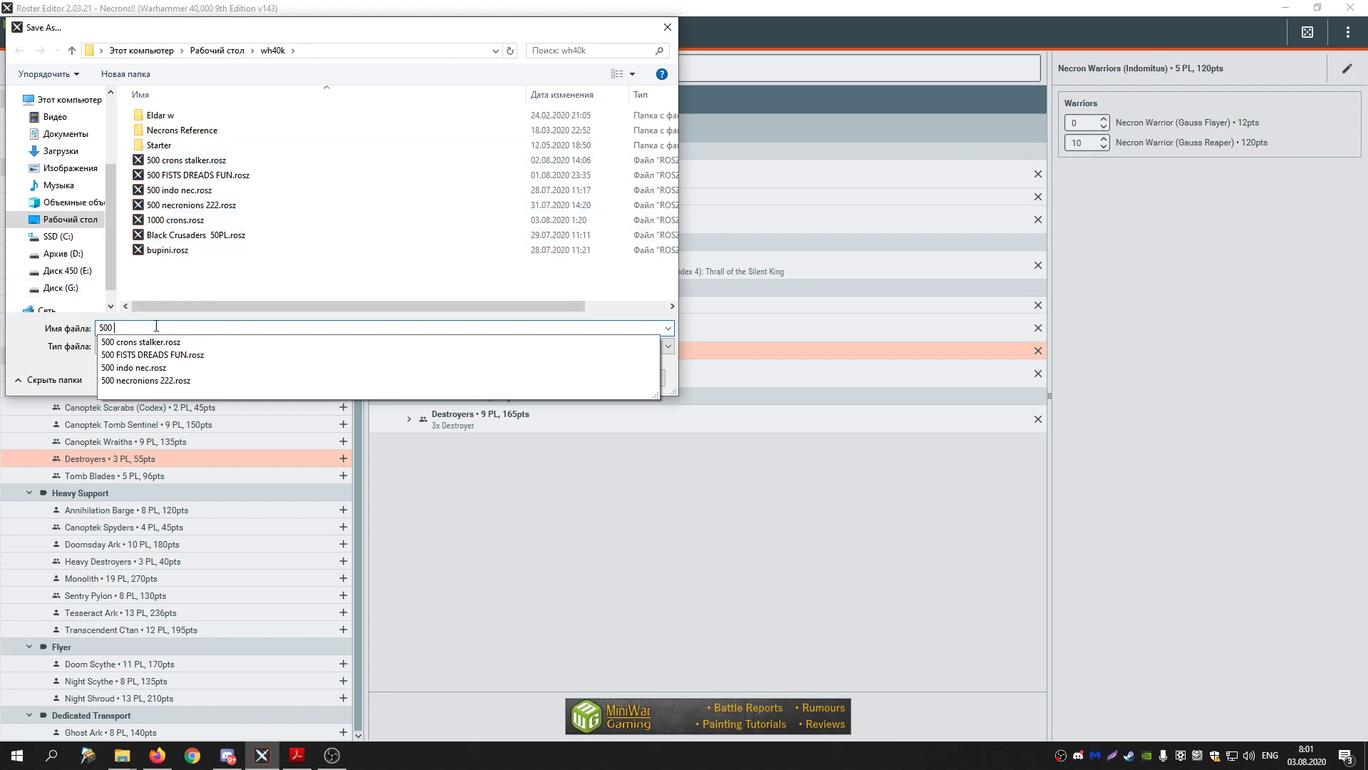
text( necrons!!)
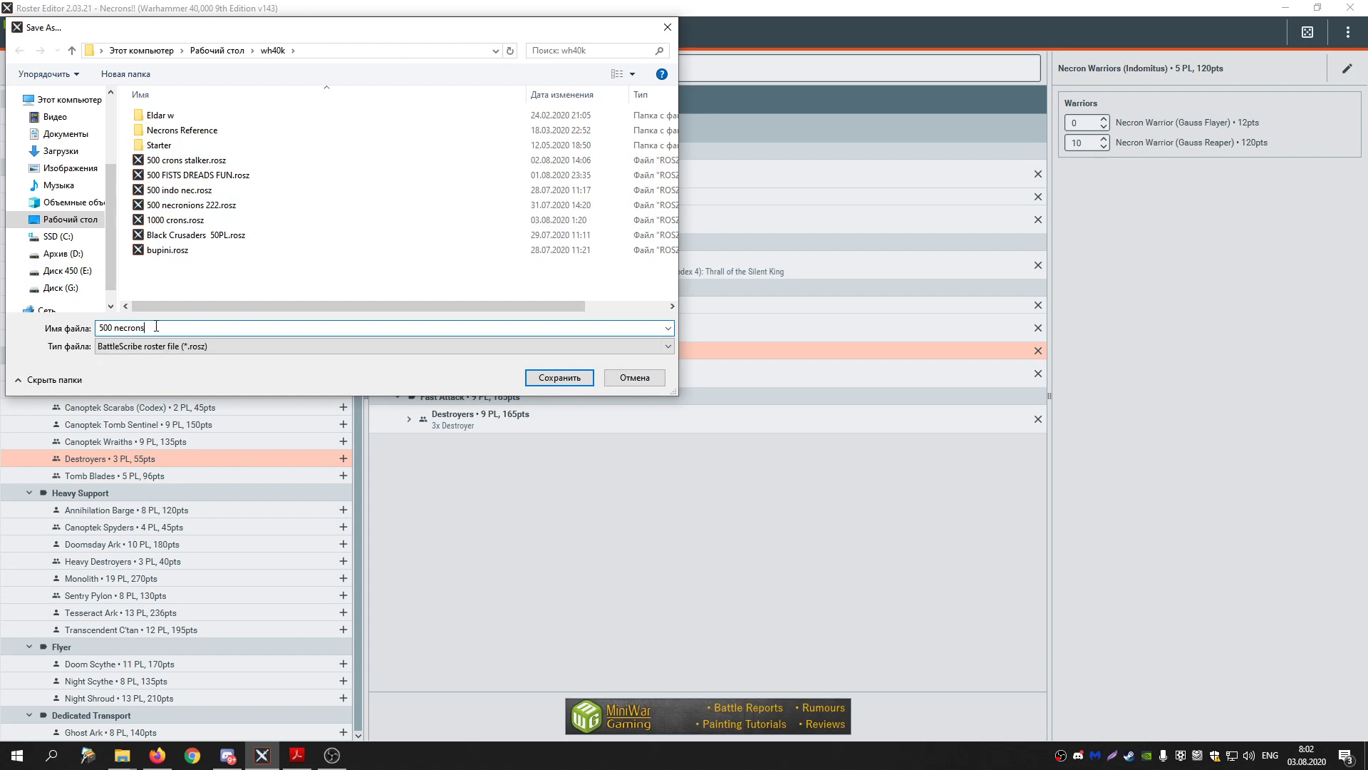
click(559, 378)
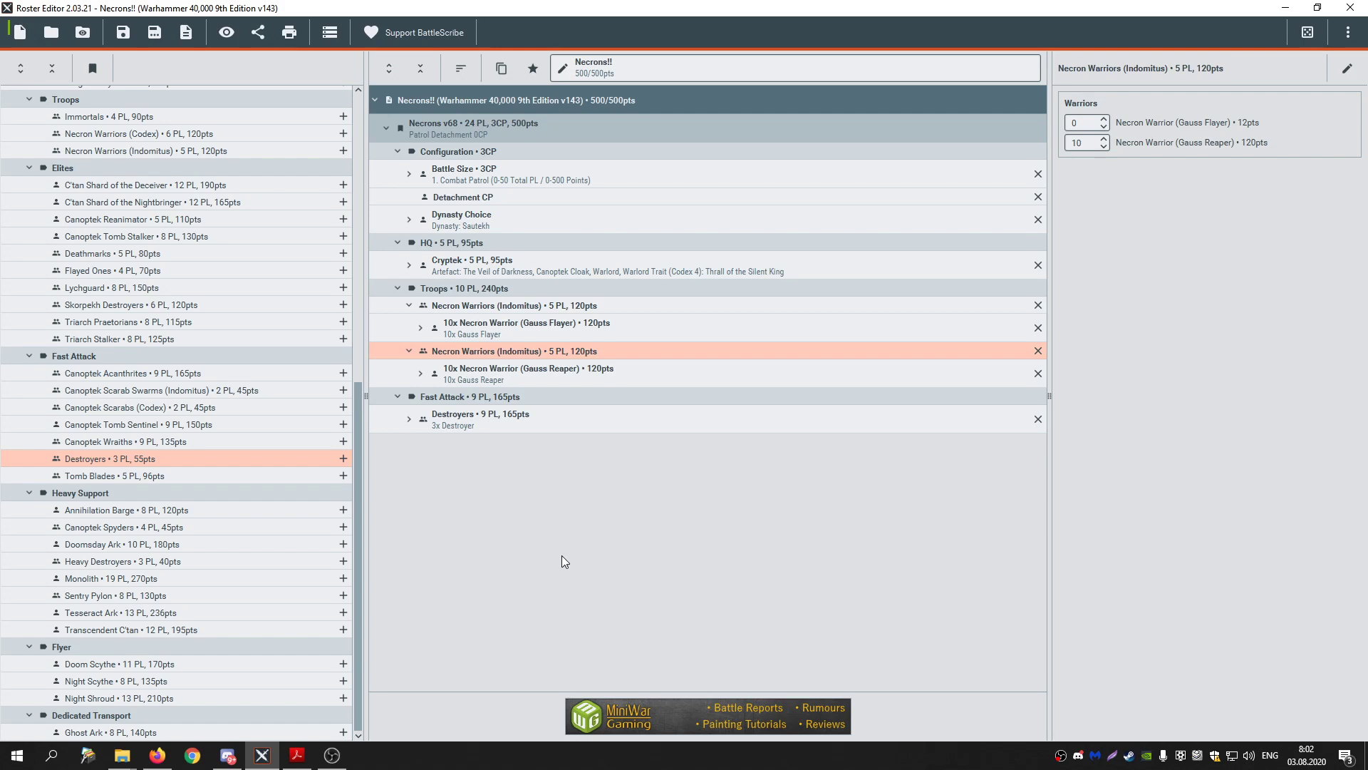
- View the rules and profiles of the Necron Warriors unit armed with Gauss Flayers, closing the view once read
click(498, 306)
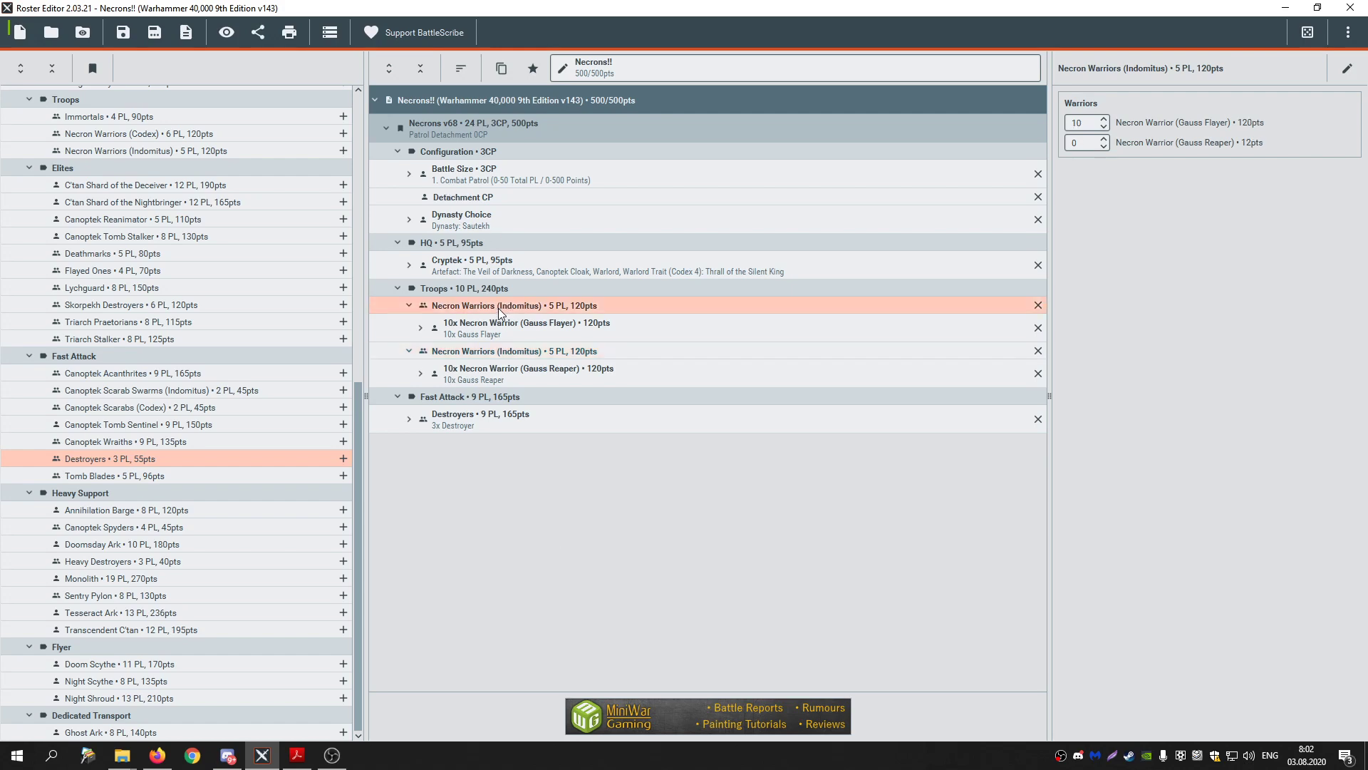
right_click(498, 308)
click(550, 415)
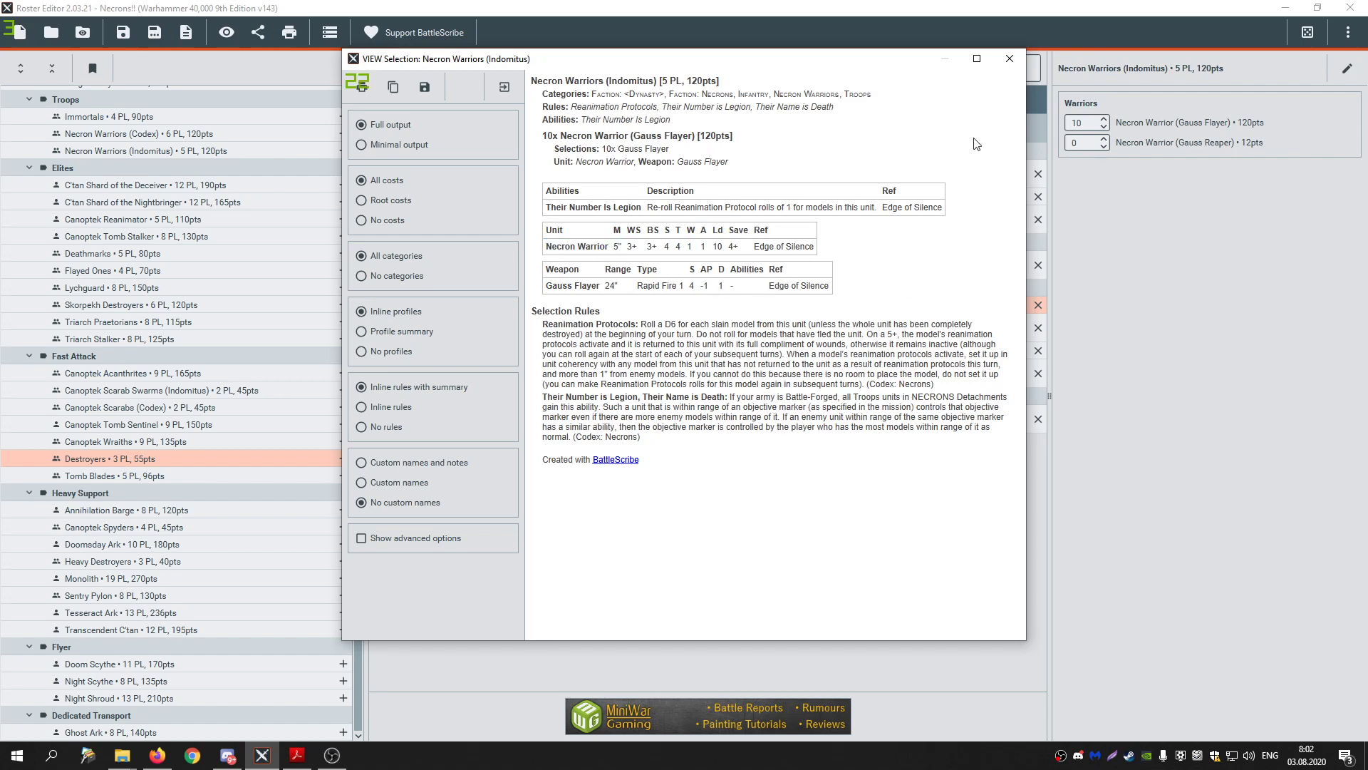
click(1009, 60)
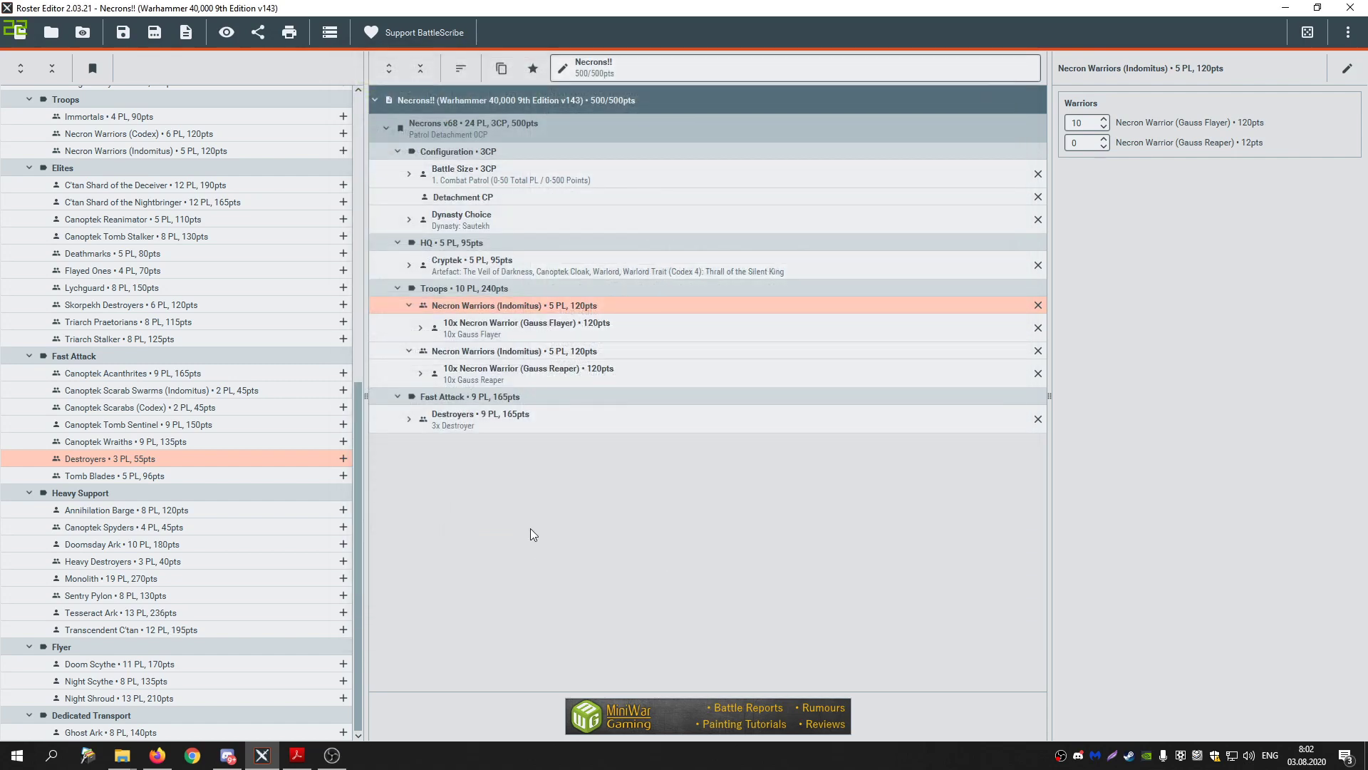
- Expand the Destroyers unit to check its wargear and reselect the Gauss Flayer Necron Warriors unit
click(496, 426)
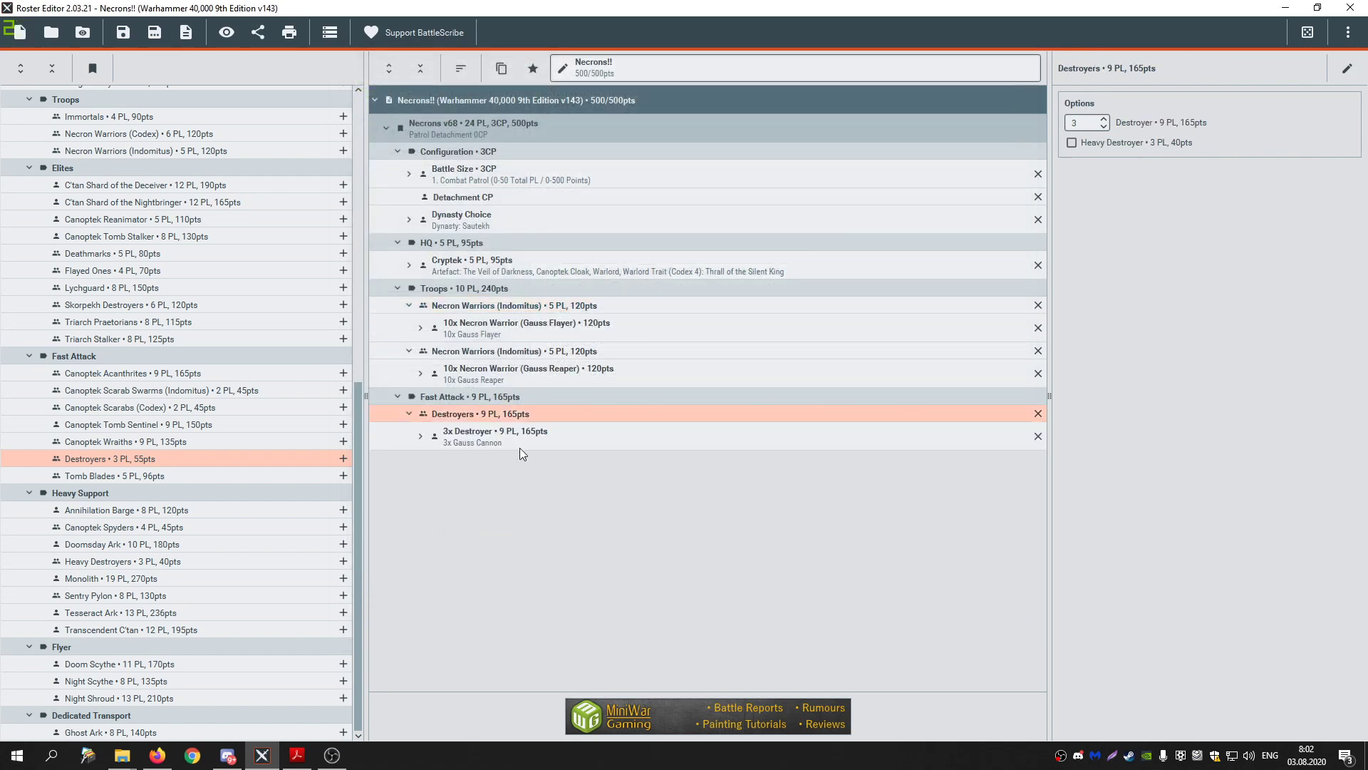
click(571, 323)
click(593, 306)
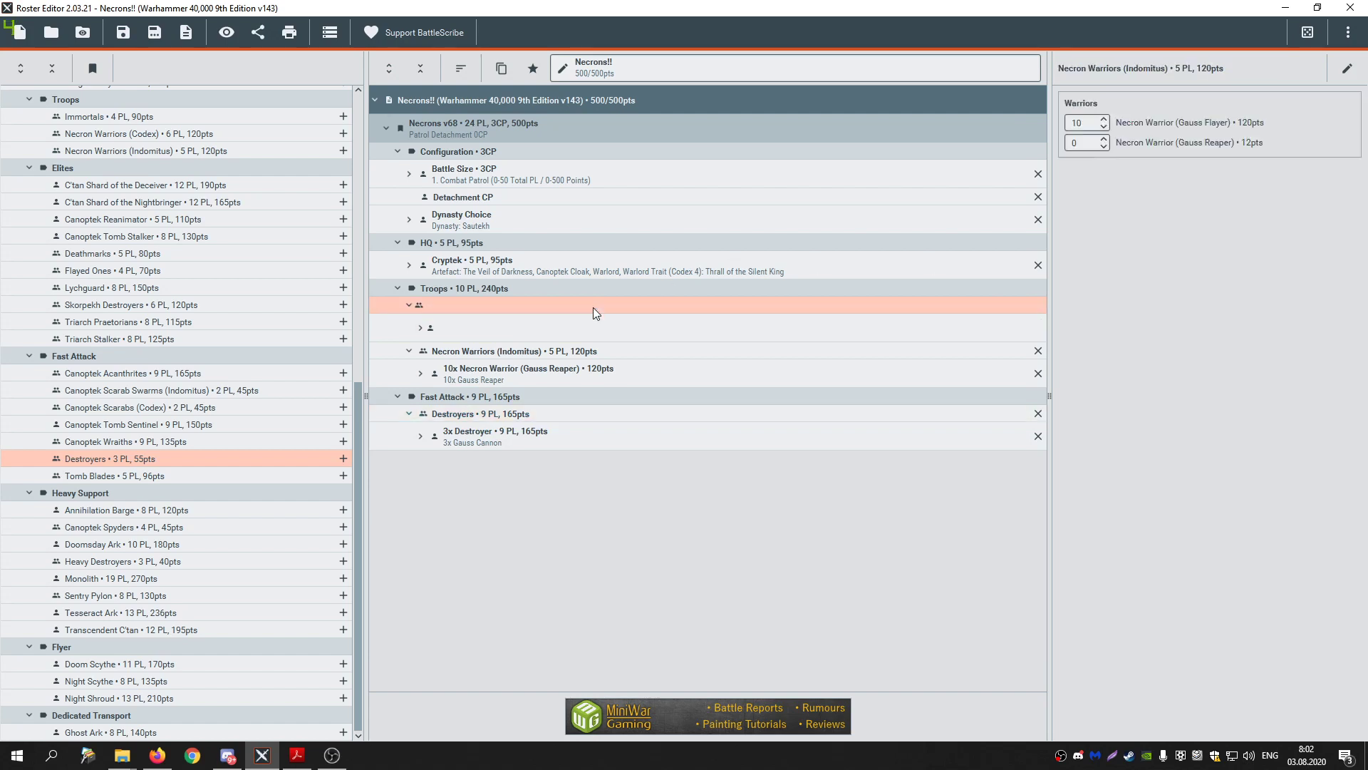